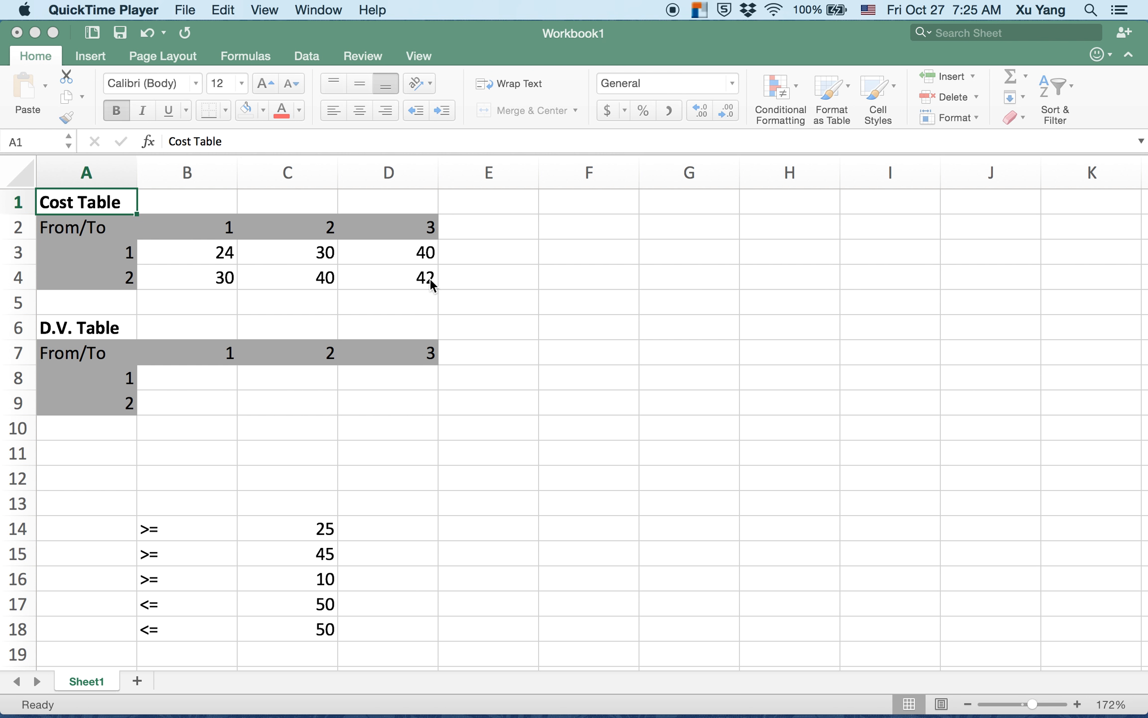
- Examine the Cost Table's origin labels, destination headings and unit costs in A2:D4
left_click(71, 237)
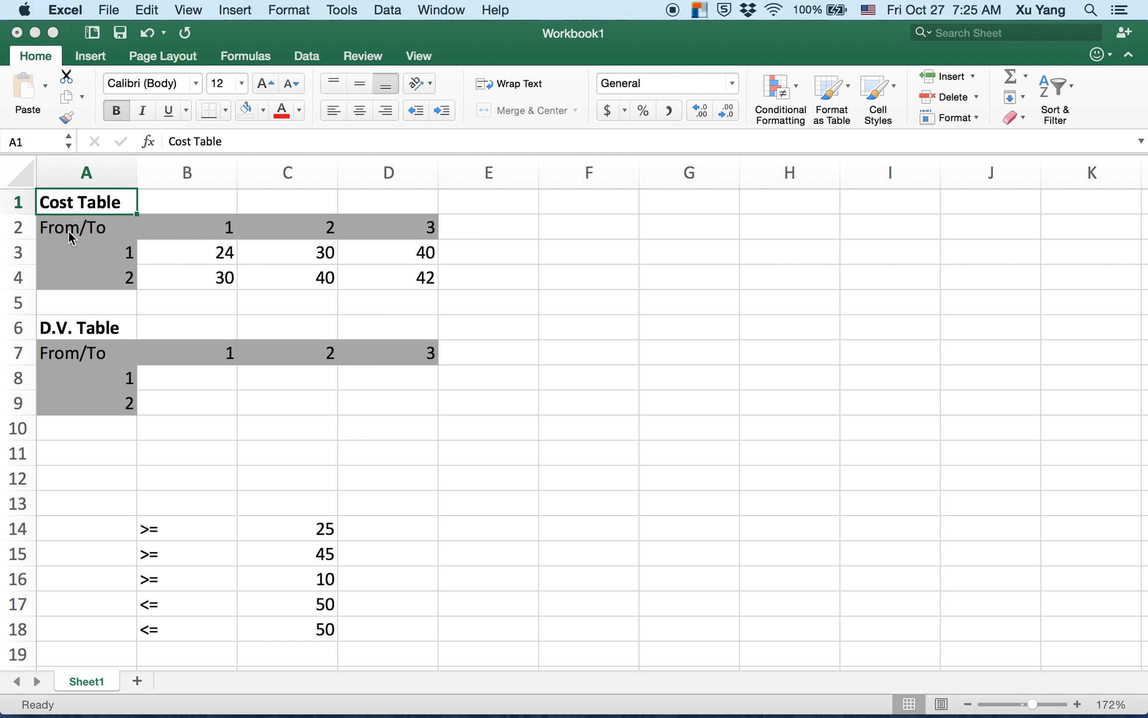
left_click(71, 235)
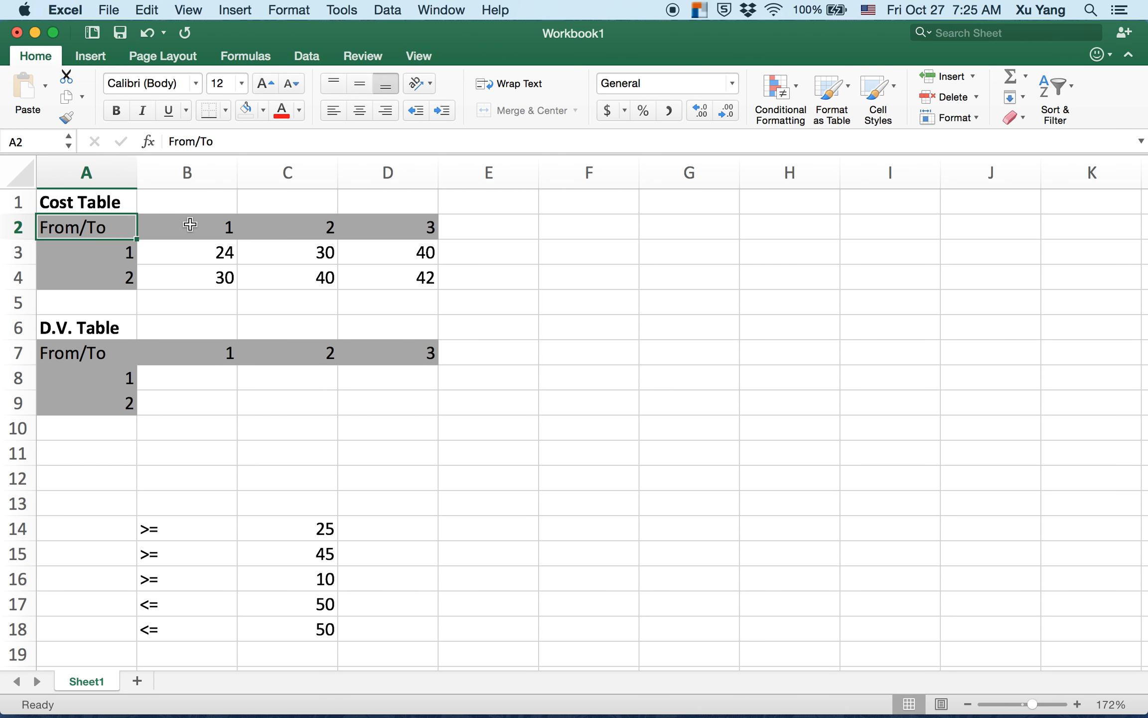
left_click(96, 250)
left_click(94, 276)
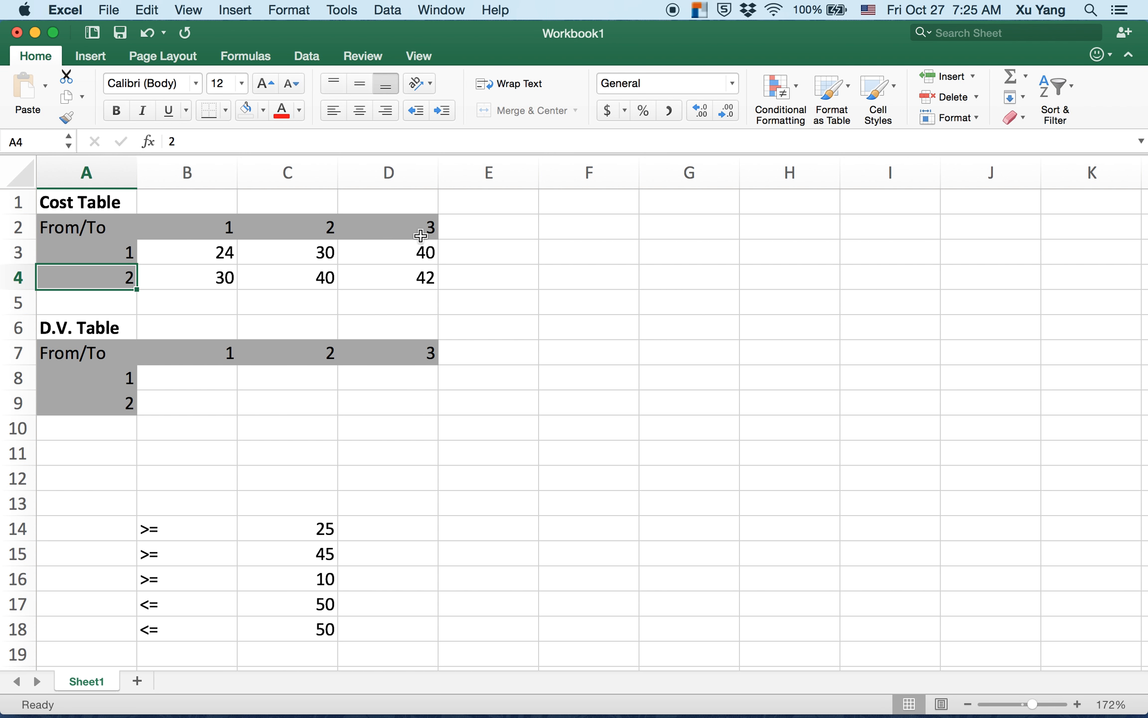
left_click_drag(187, 251, 418, 277)
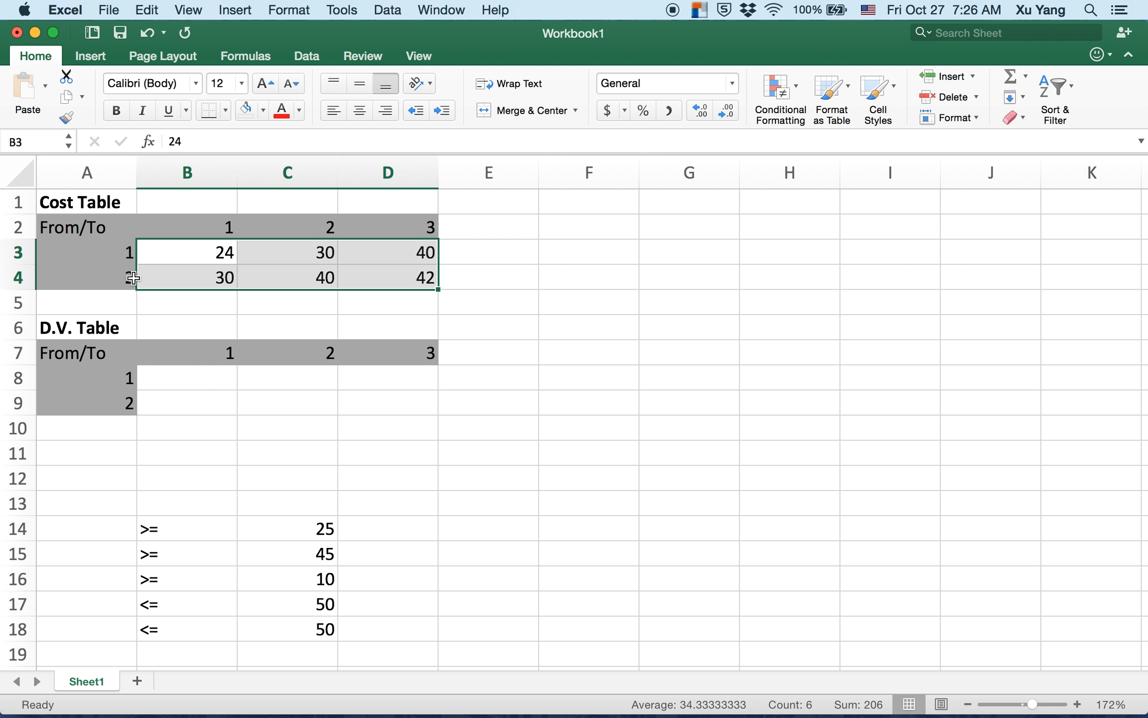
left_click_drag(93, 226, 385, 302)
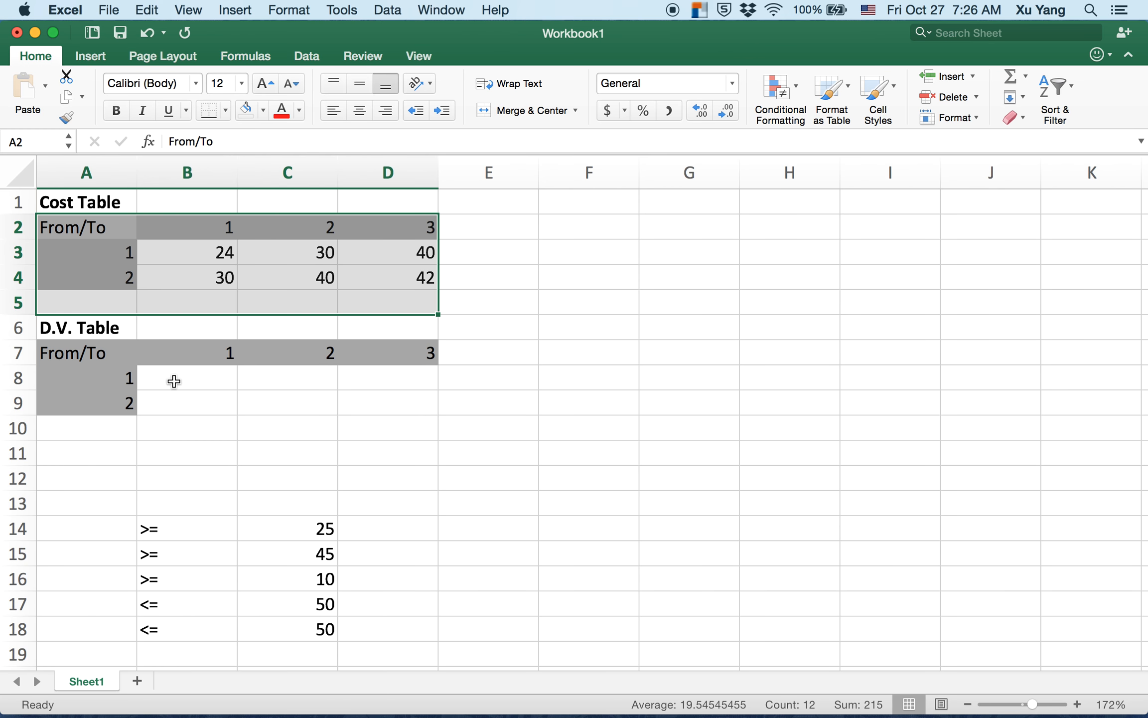
- Fill the decision variable cells B8:D9 of the D.V. Table with yellow
left_click_drag(174, 381, 421, 409)
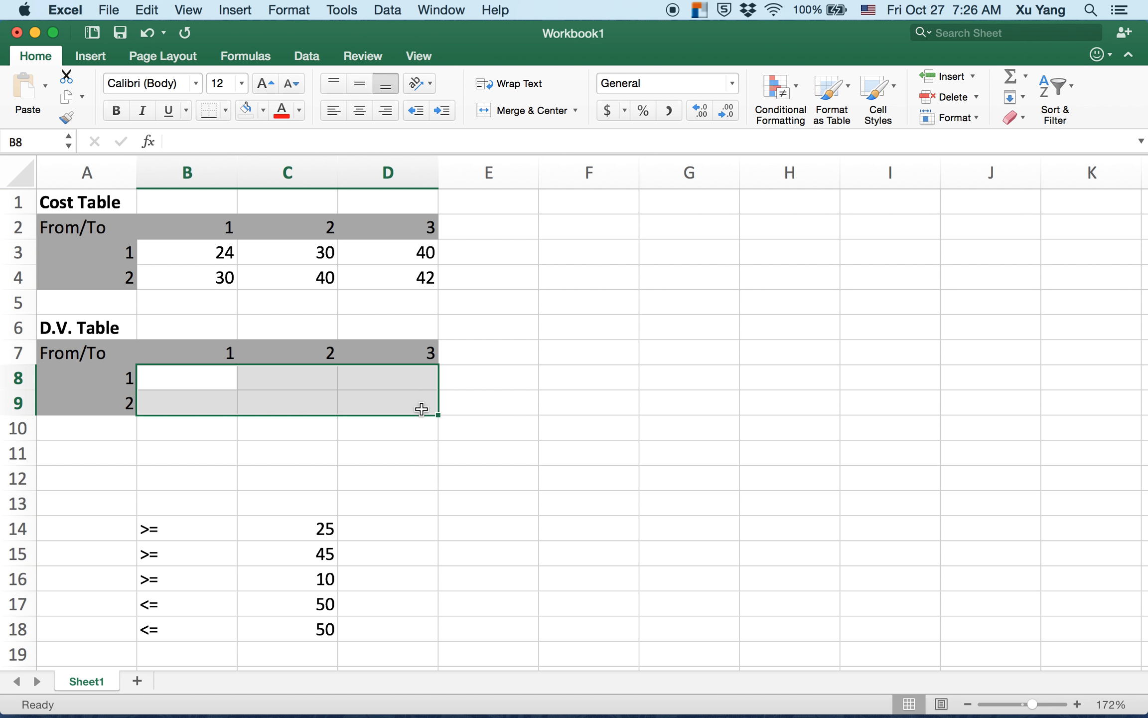
left_click(264, 114)
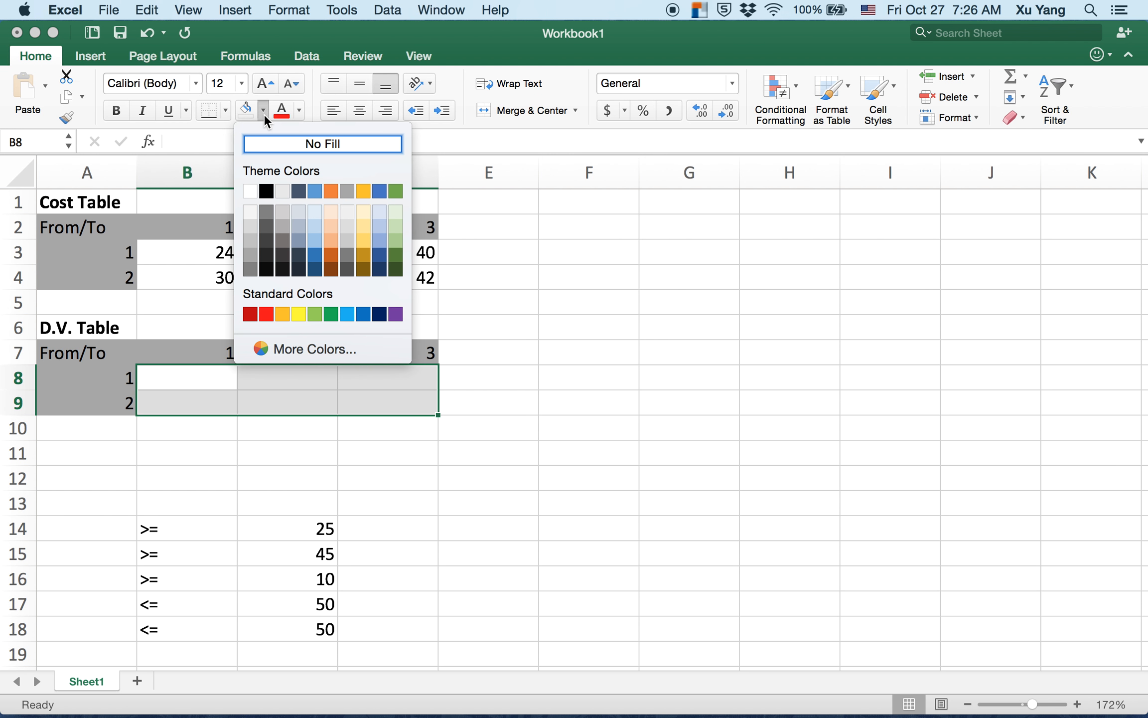
left_click(299, 313)
left_click(437, 456)
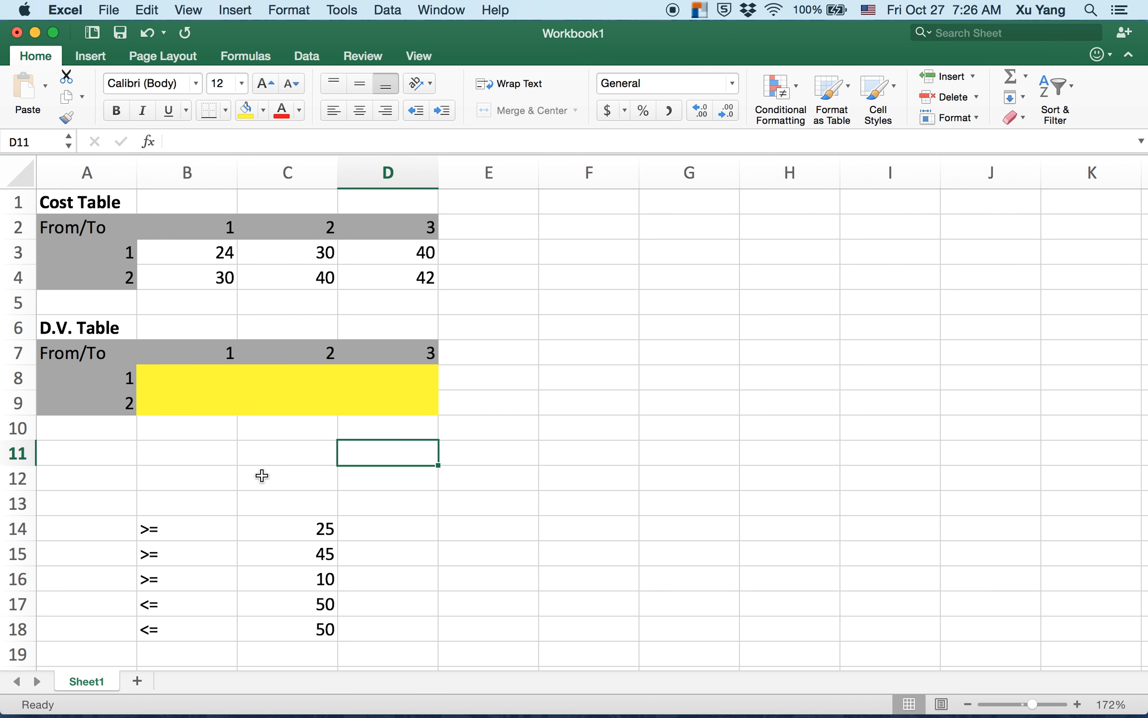
- Label cell A11 "Obj.Fn. Min" and fill the adjacent cell B11 with yellow
left_click(71, 456)
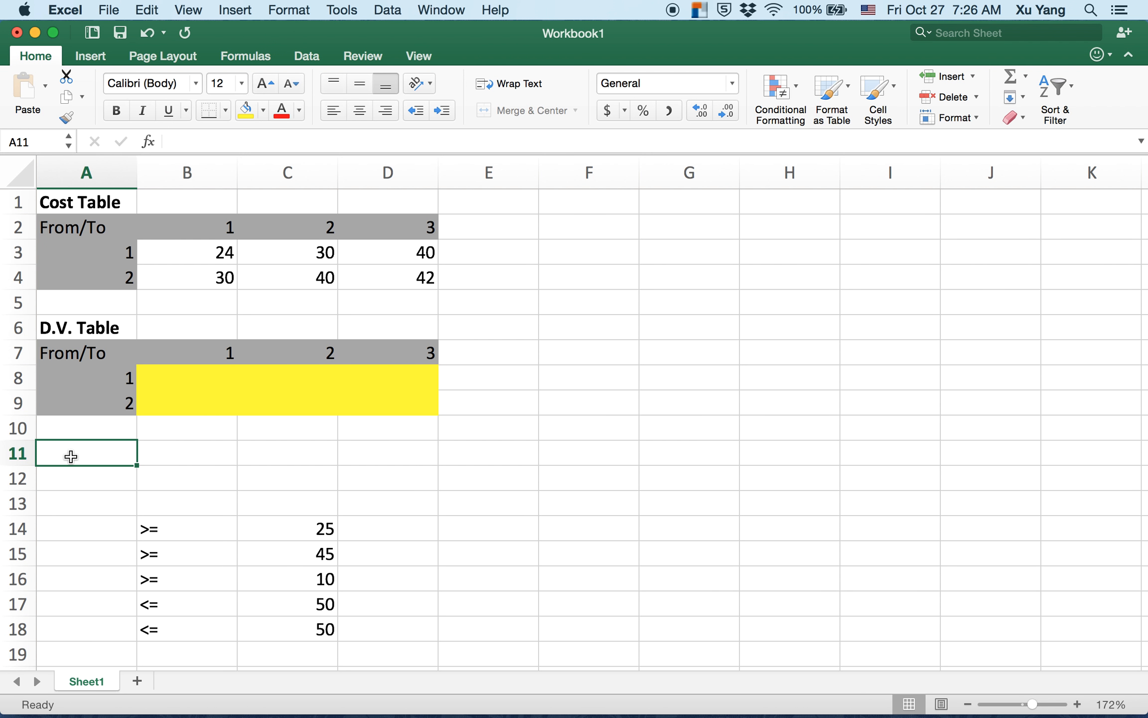
type("Obj")
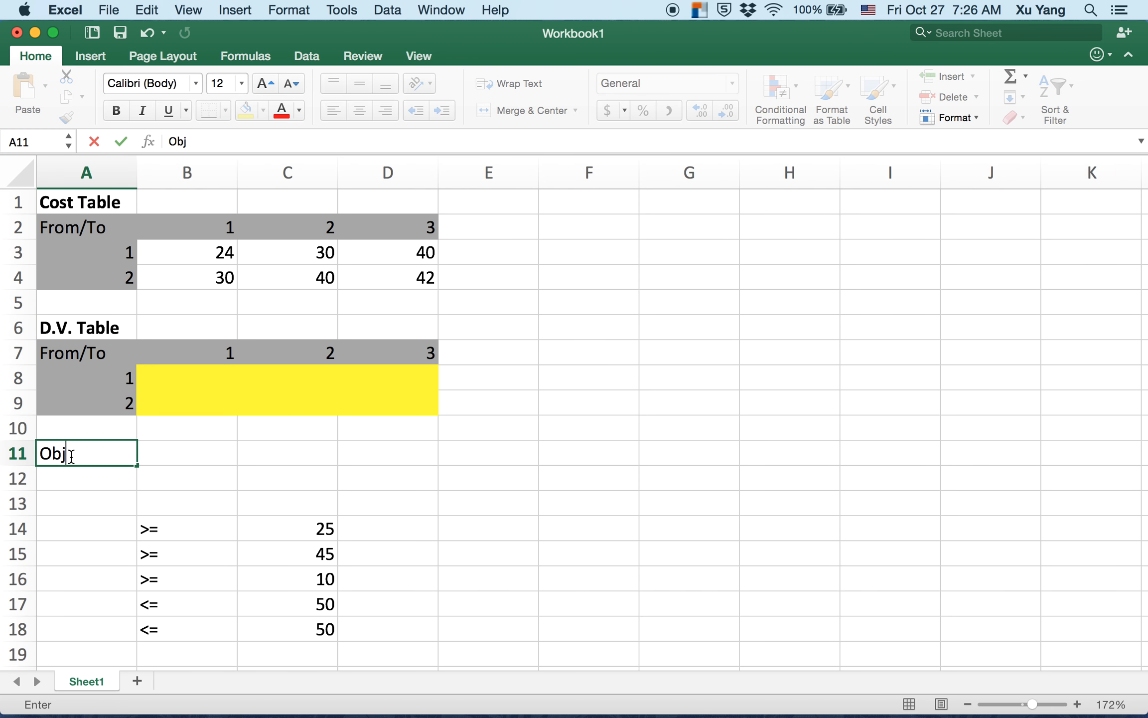
type(".Fn. Min")
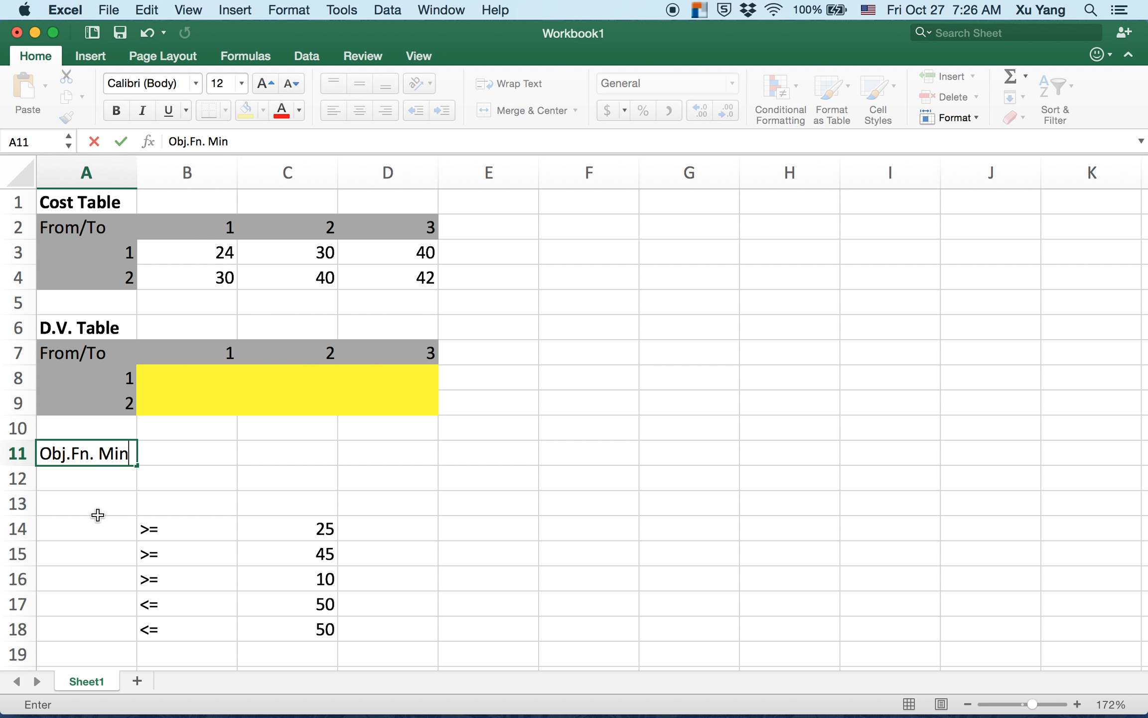
left_click(190, 456)
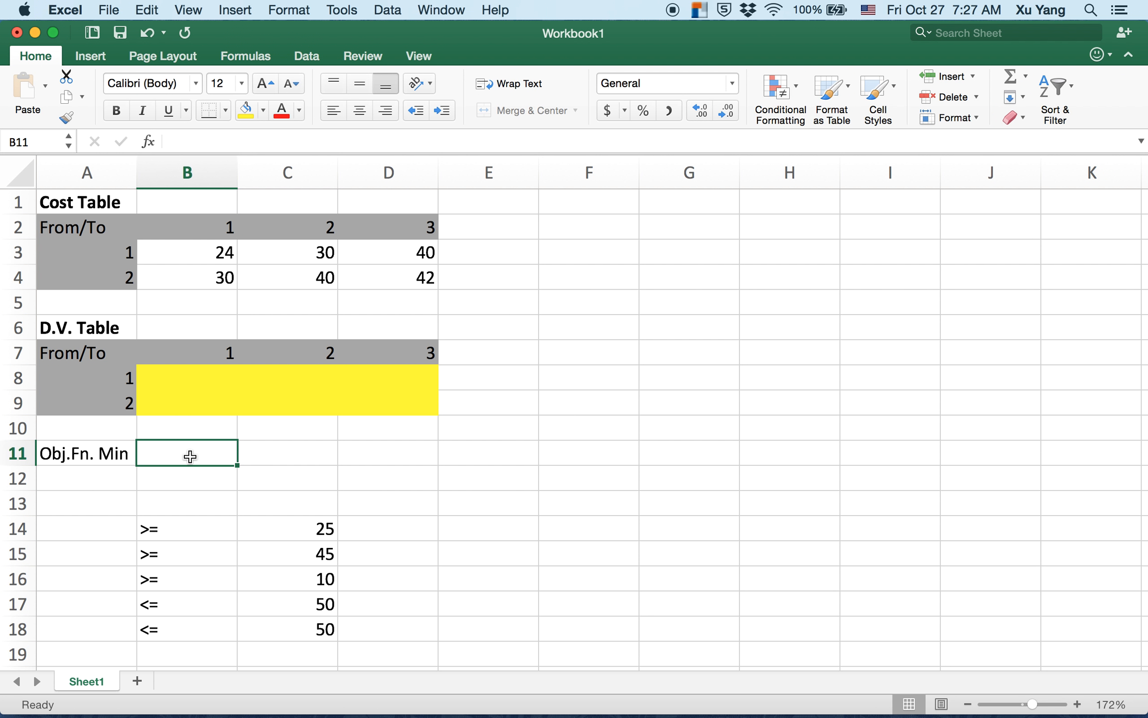
left_click(246, 111)
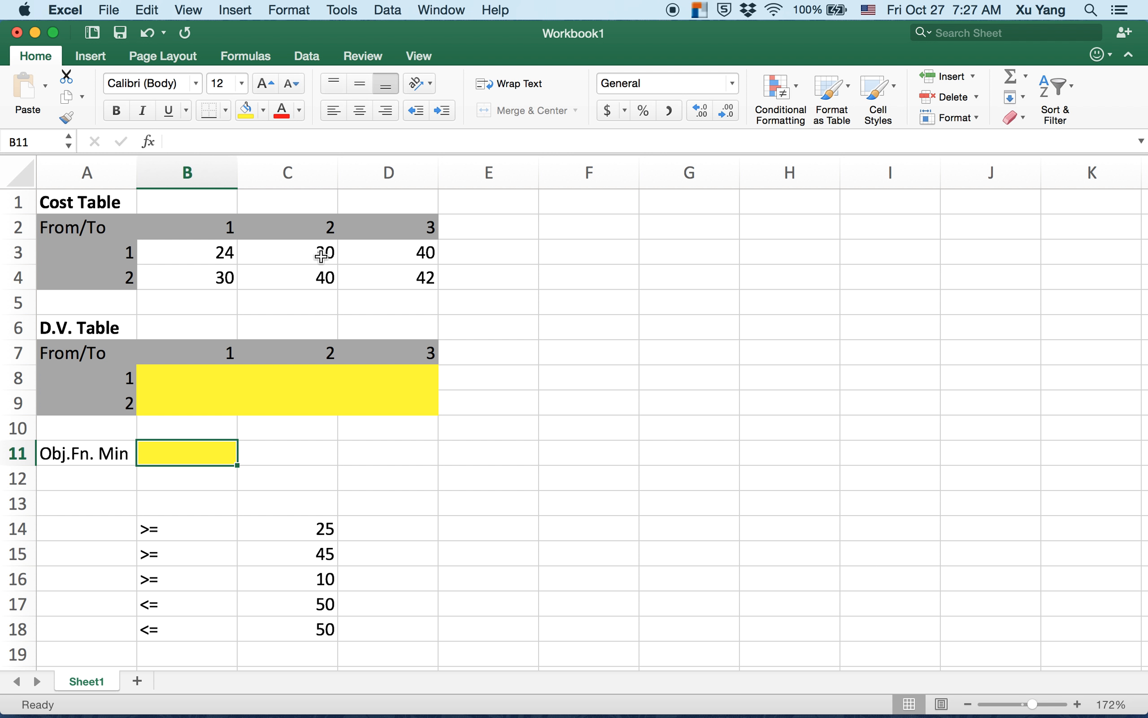
- Enter the objective formula =SUMPRODUCT(B3:D4,B8:D9) in cell B11, multiplying the costs by the decision variables
left_click(283, 378)
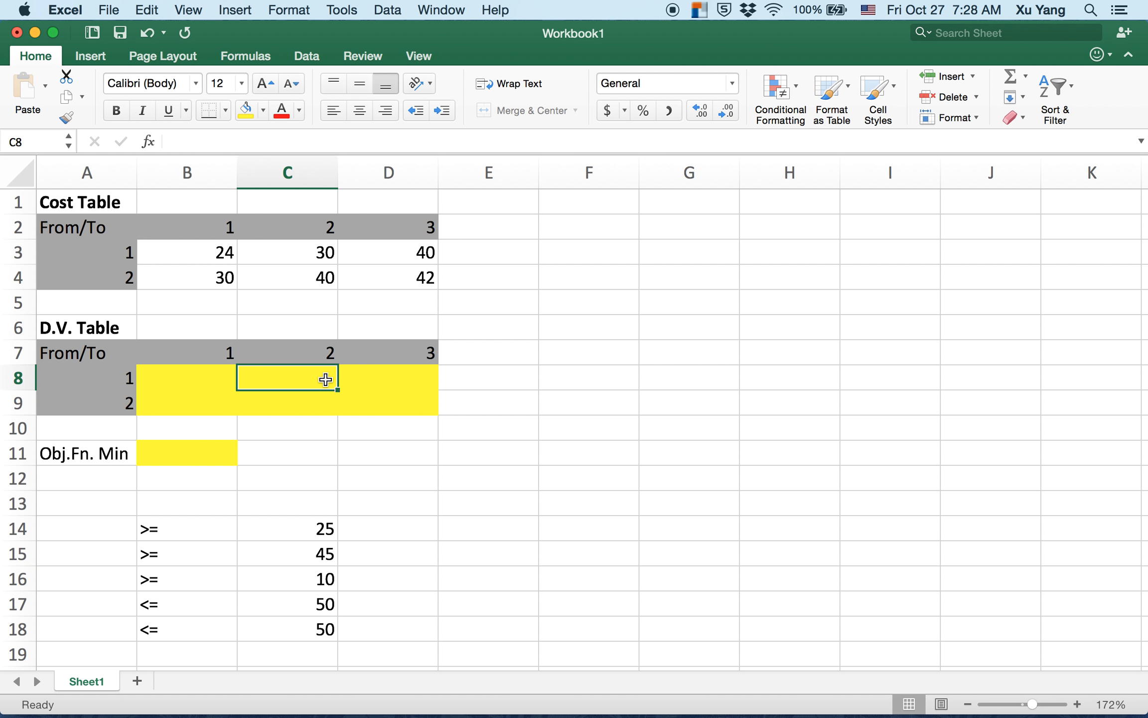
left_click(171, 456)
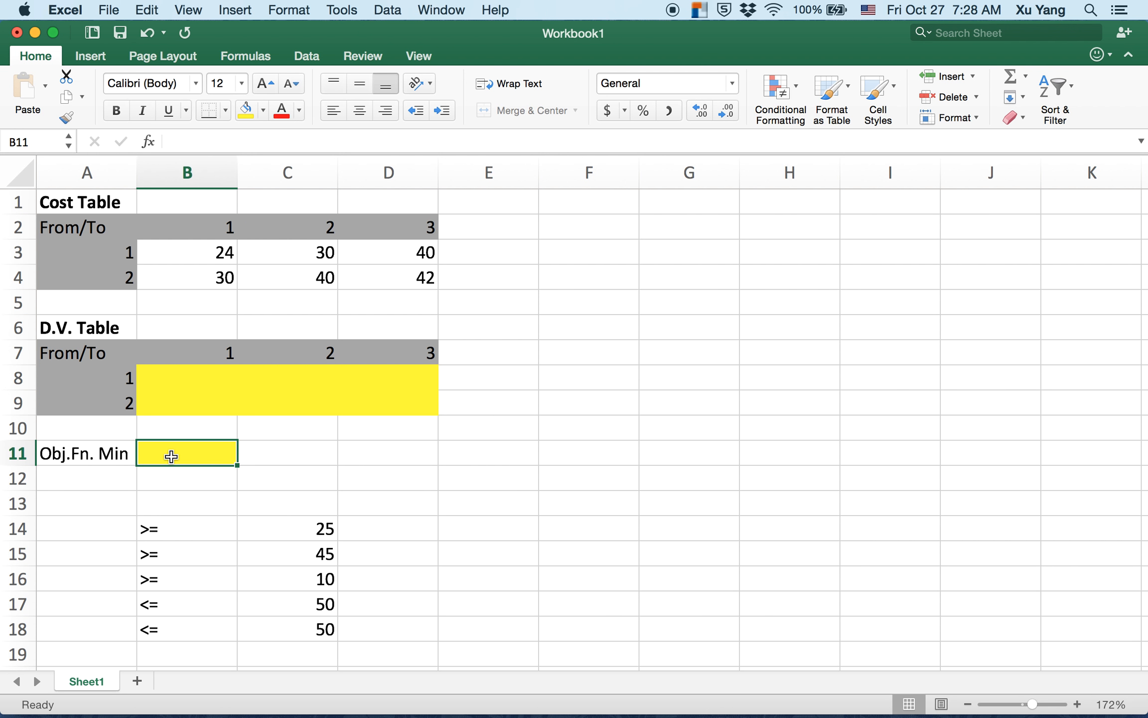
type("=")
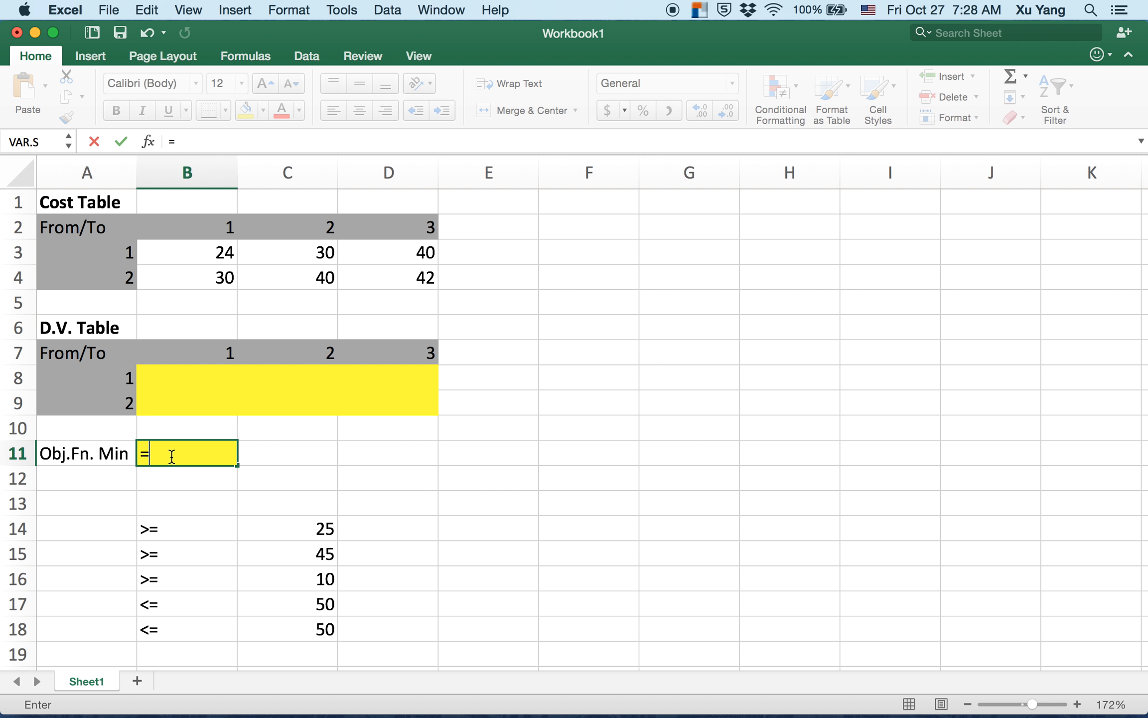
type("s")
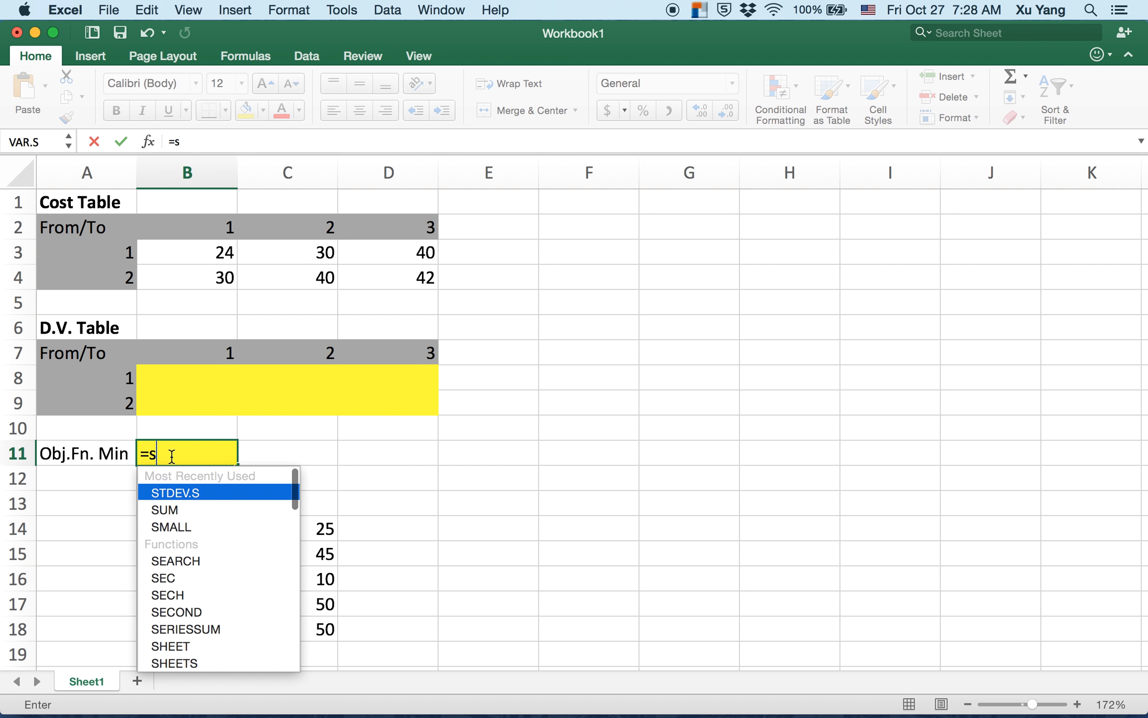
type("um")
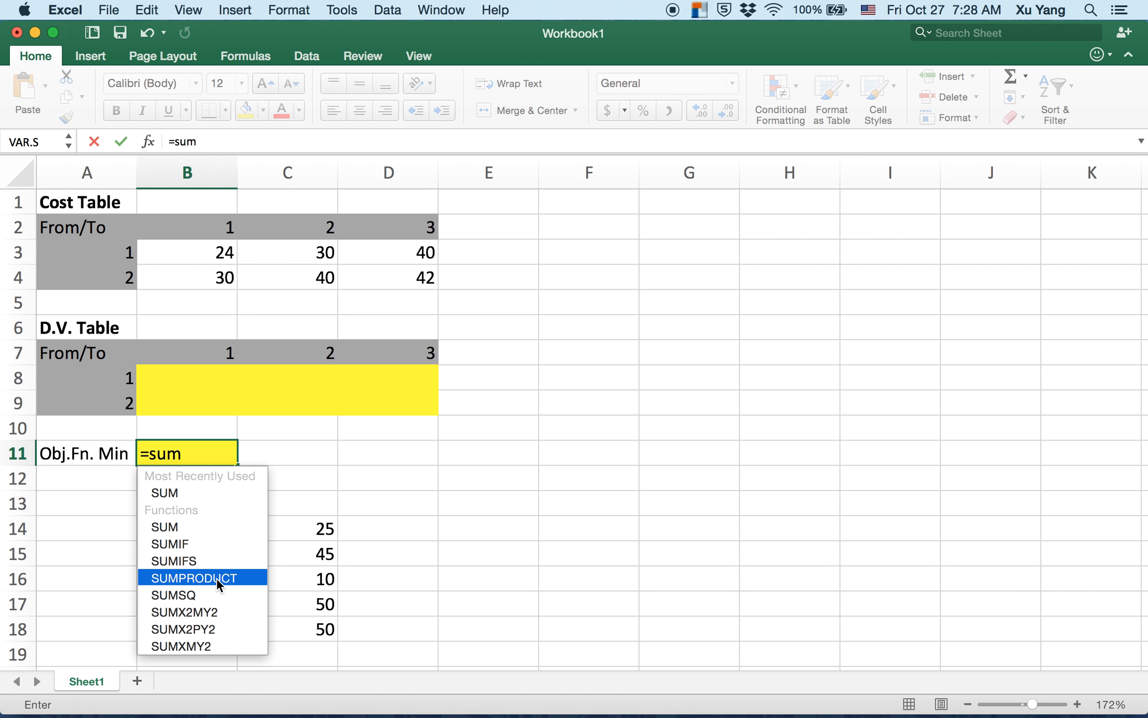
double_click(218, 577)
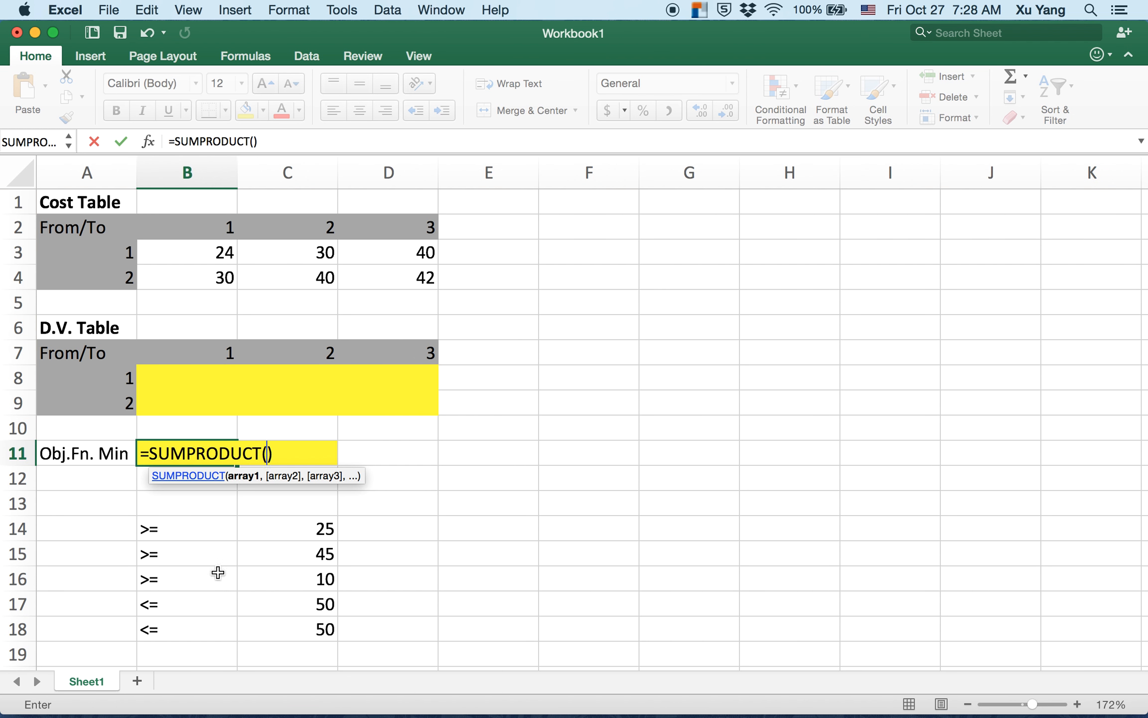
left_click_drag(184, 254, 390, 282)
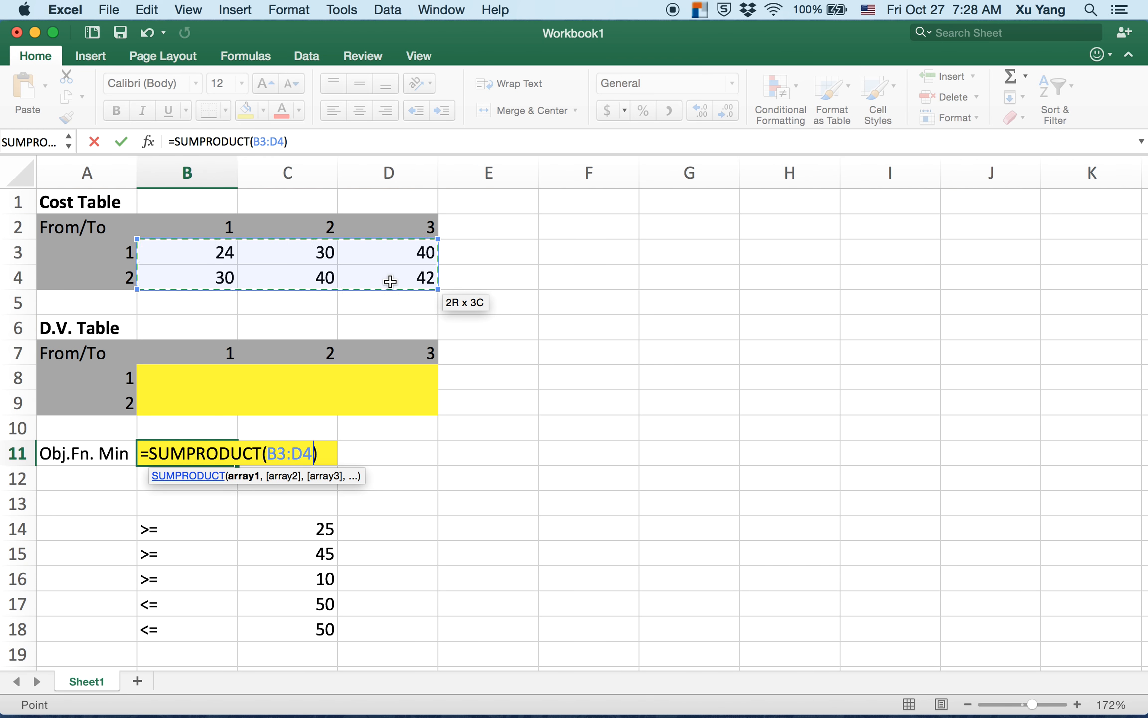
type(",")
left_click_drag(169, 370, 426, 398)
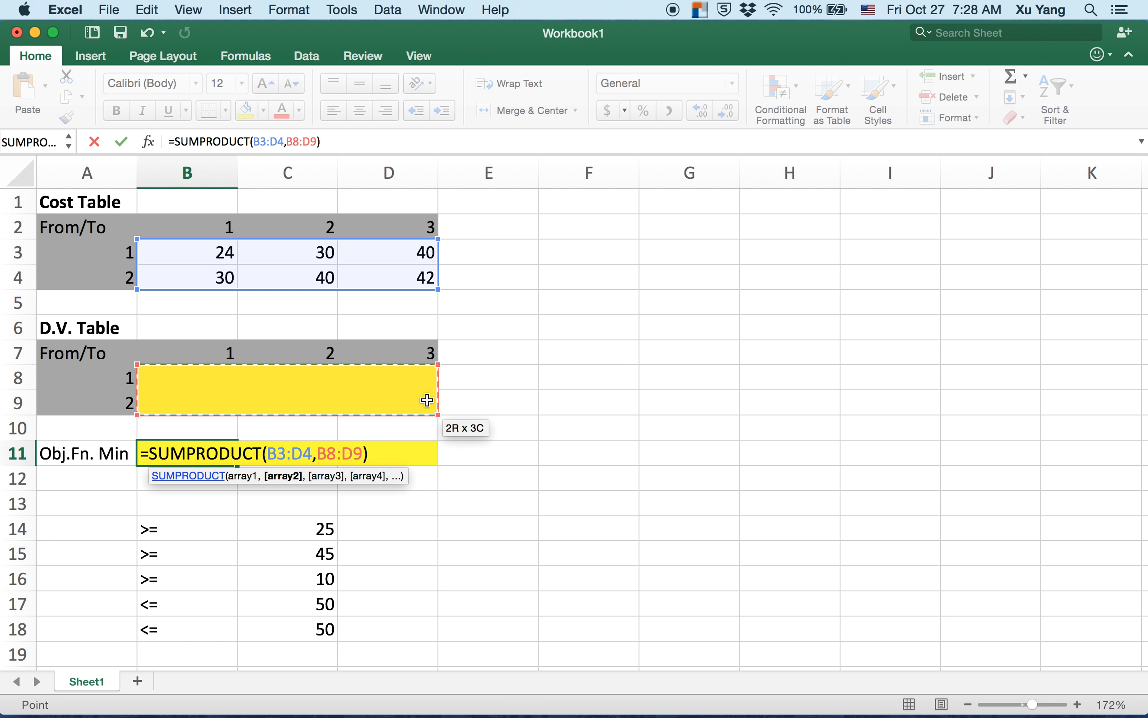
key("Return")
left_click(192, 452)
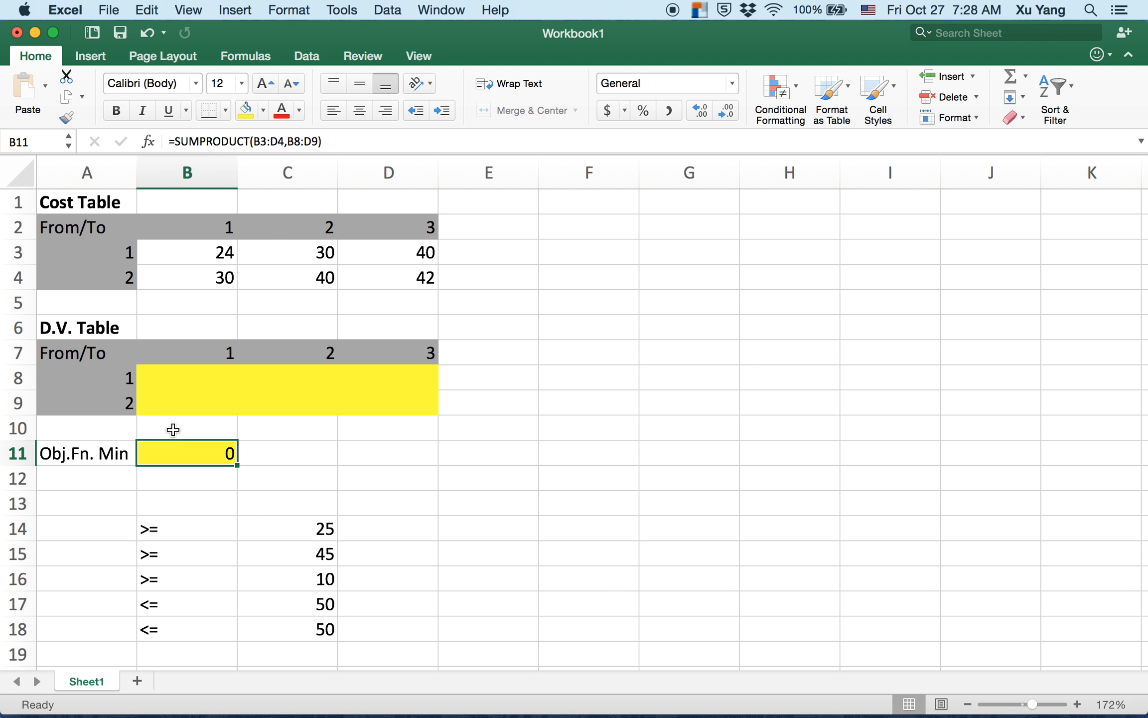
- Enter the label "s.t." in cell A13 above the constraint rows
left_click(95, 502)
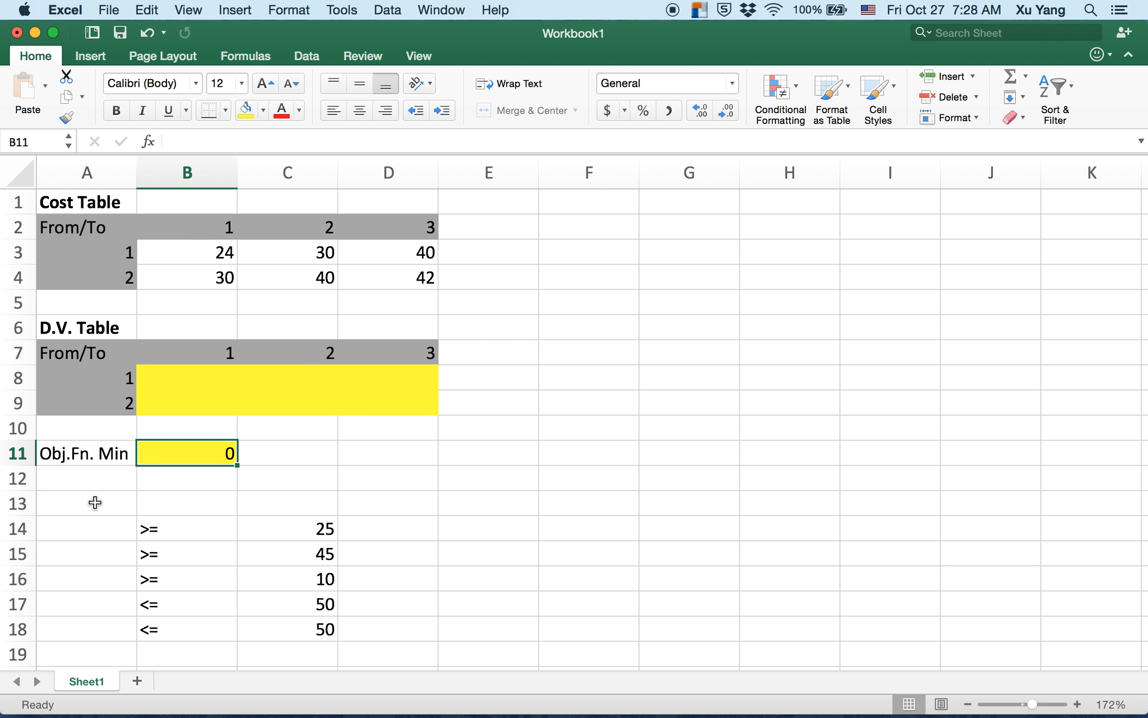
type("s.t.")
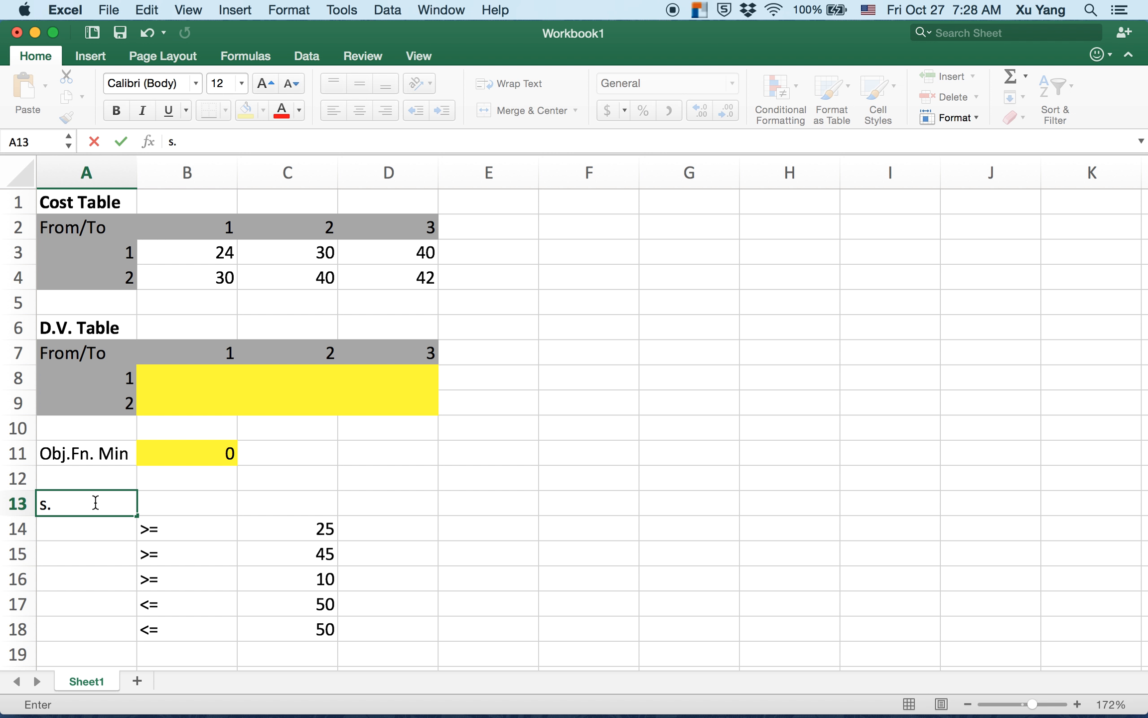
key("Return")
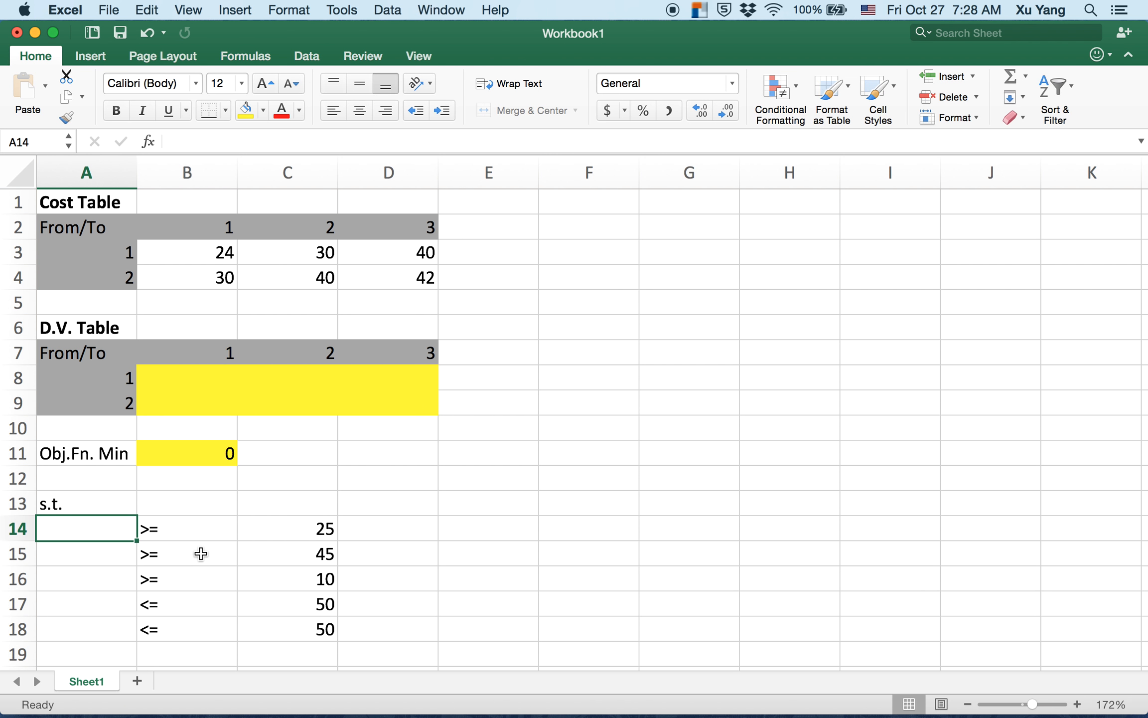
- Enter =sum(B8:B9) in cell A14 as the first constraint's left-hand side, totalling shipments to destination 1
scroll(201, 553, "down", 2)
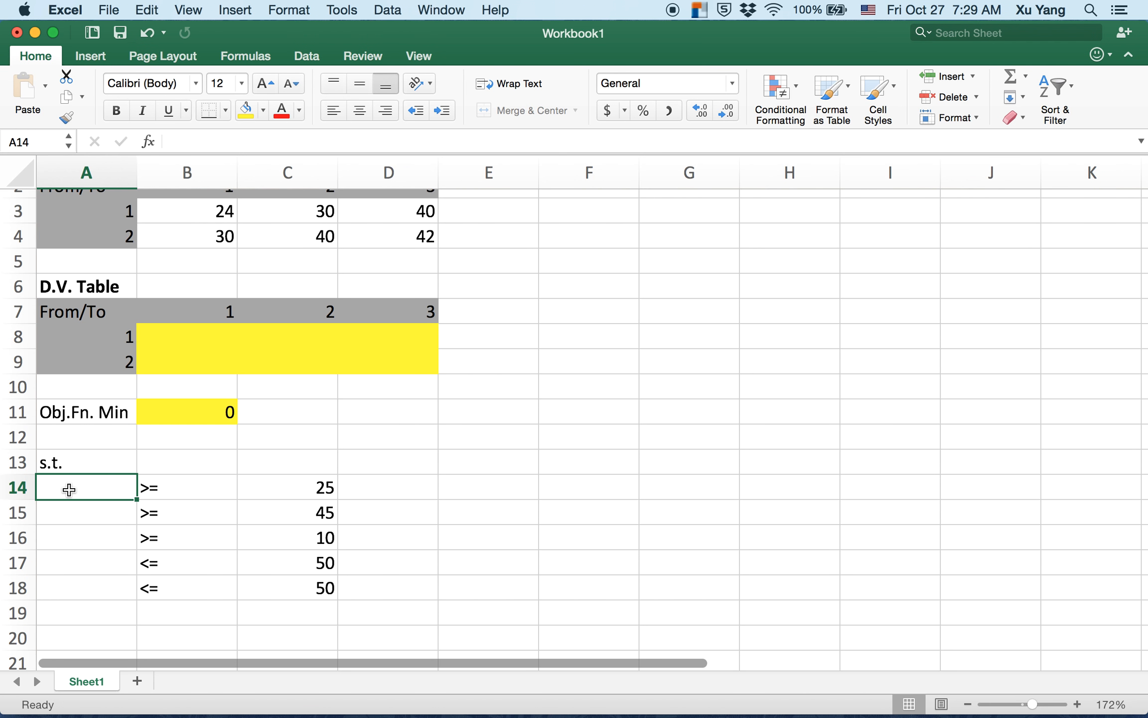
scroll(69, 489, "up", 2)
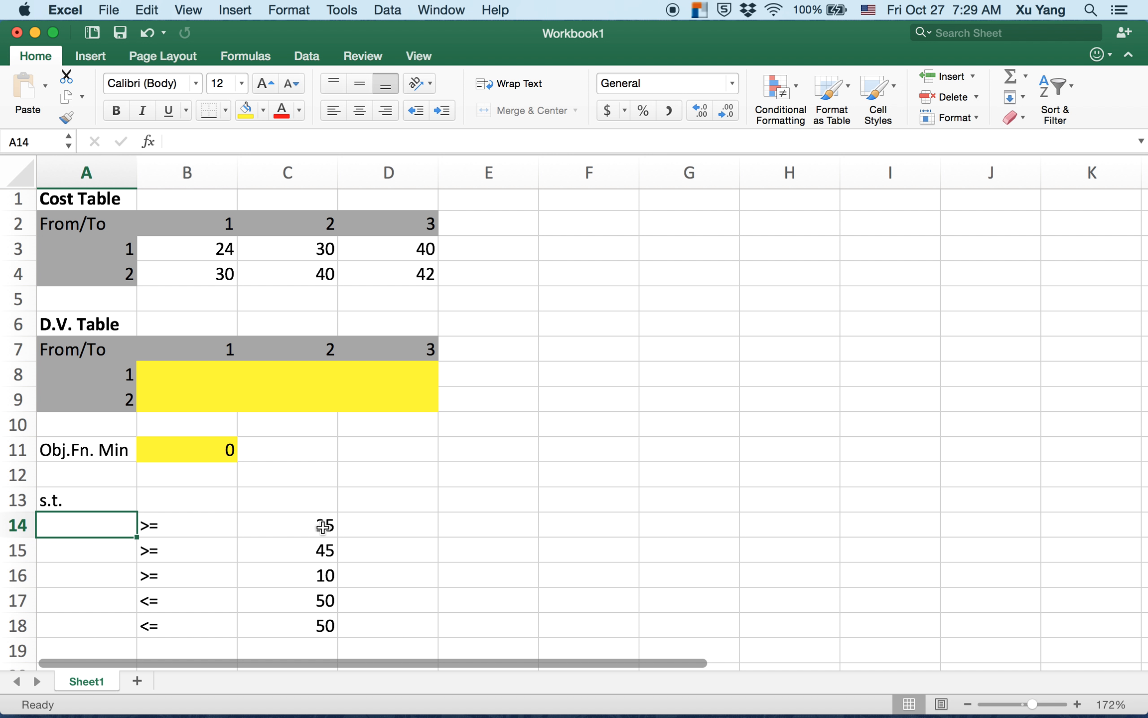
type("=")
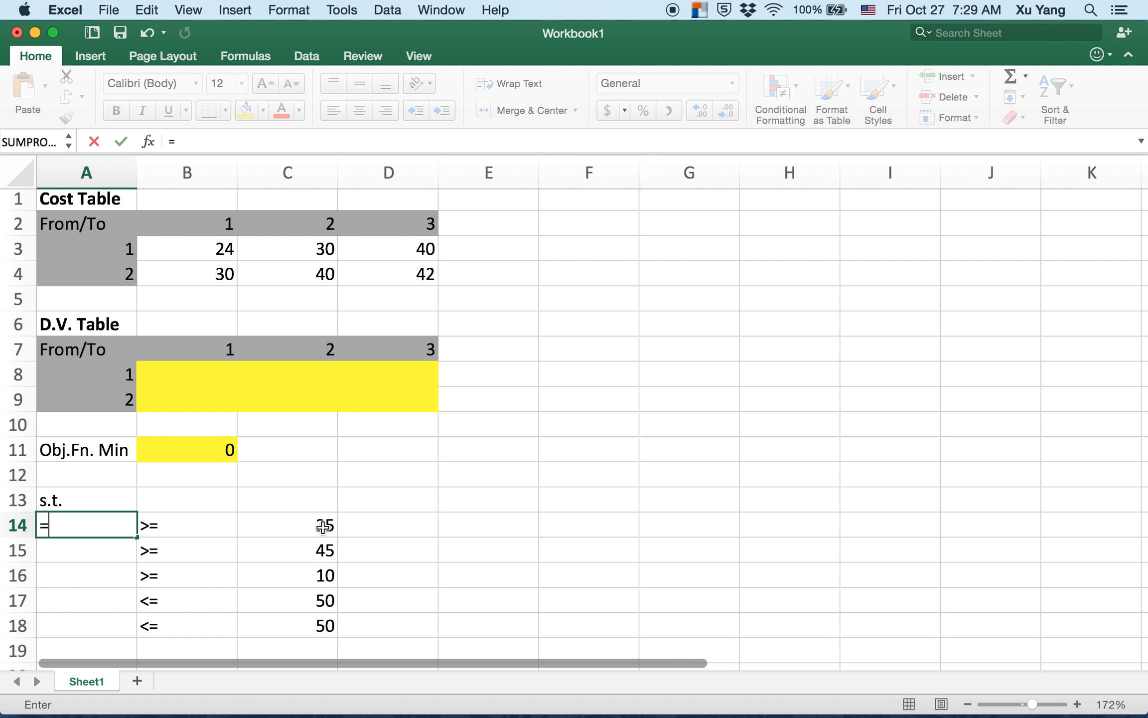
type("sum()")
key("Return")
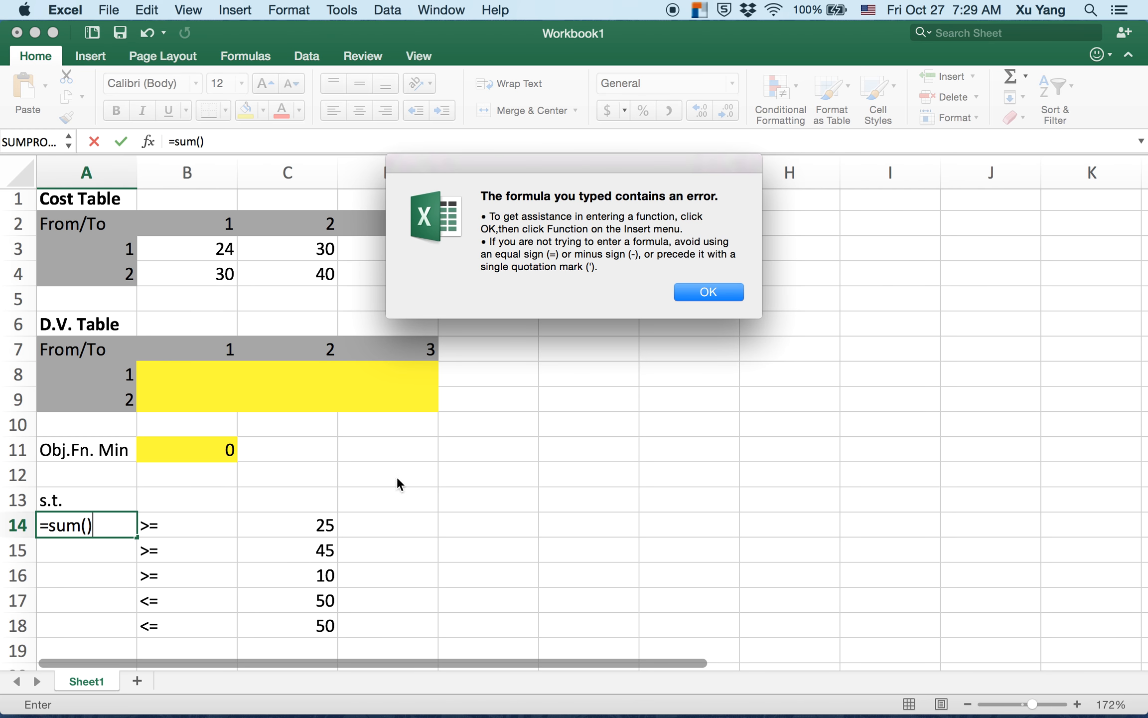
left_click(728, 294)
left_click(87, 525)
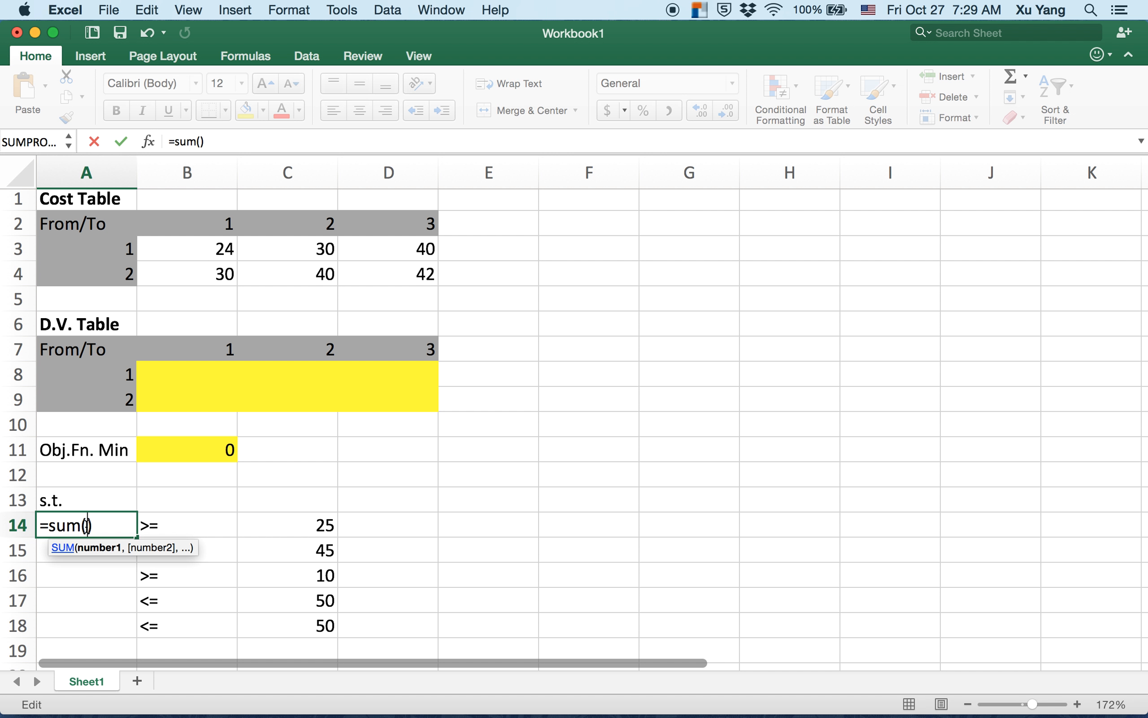
left_click_drag(187, 367, 187, 394)
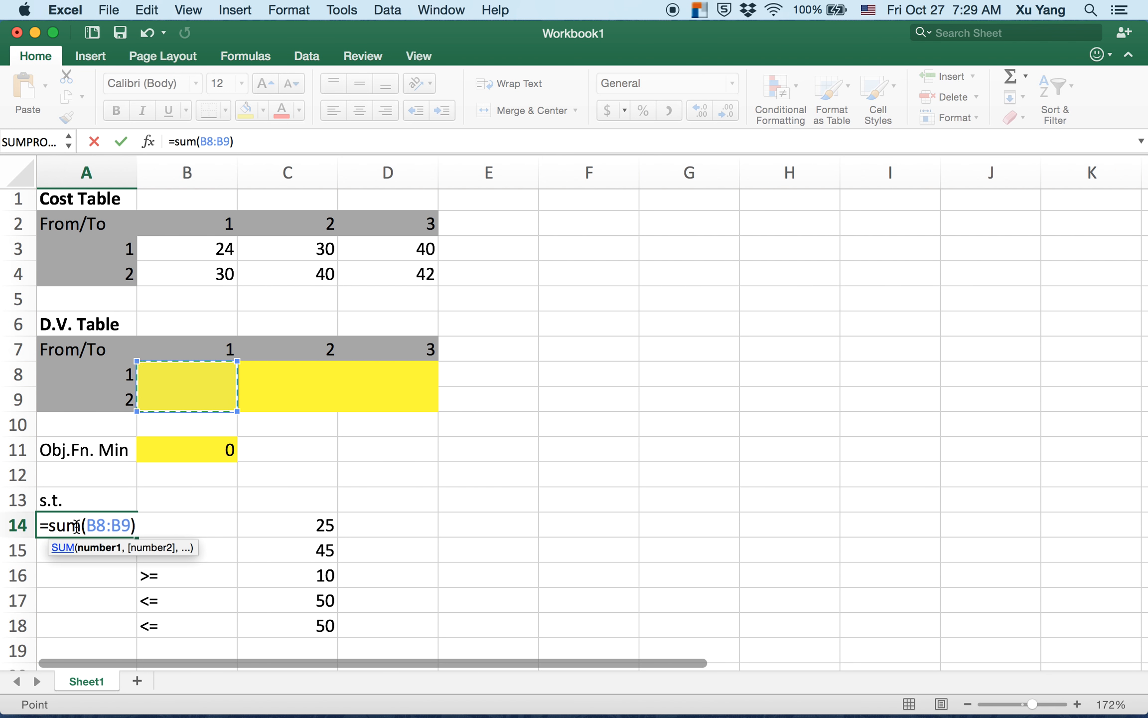
key("Return")
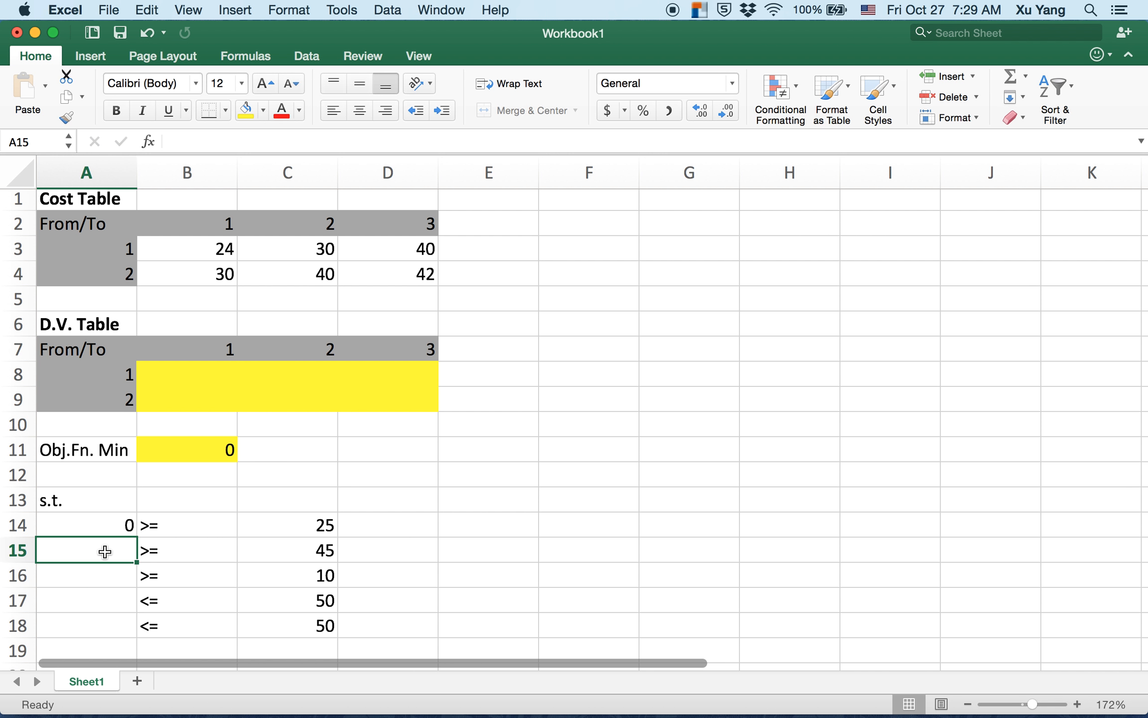
- Enter =sum(C8:C9) in cell A15 as the second constraint's left-hand side, totalling shipments to destination 2
type("=sum")
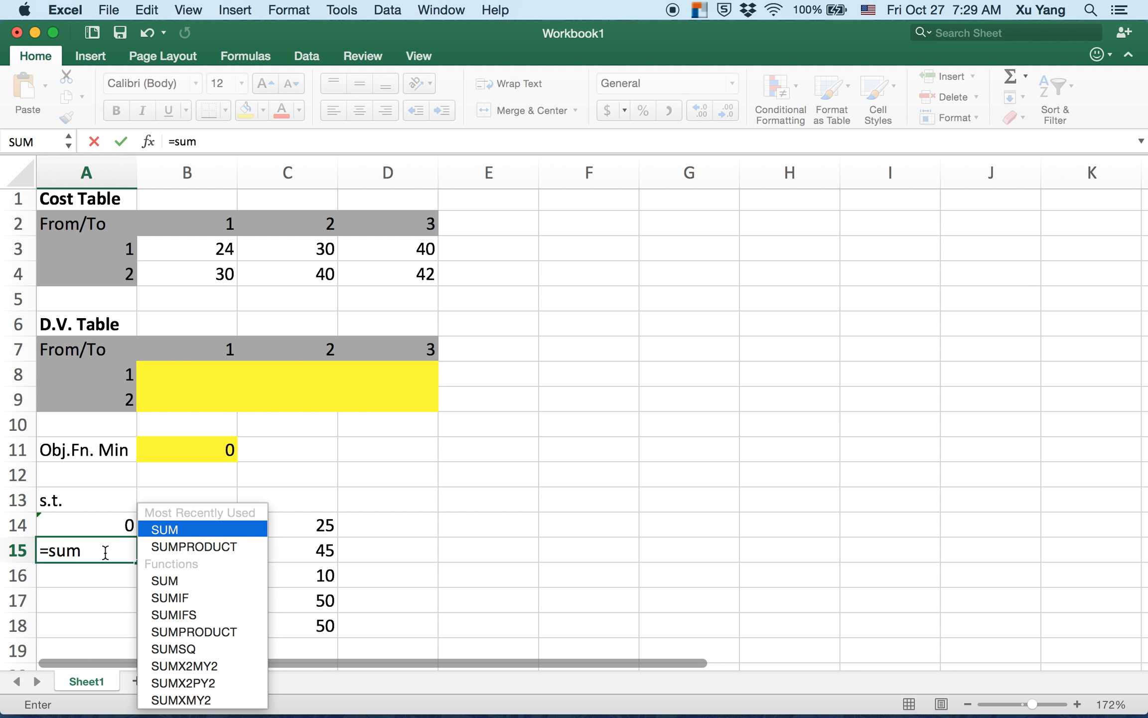
type("()")
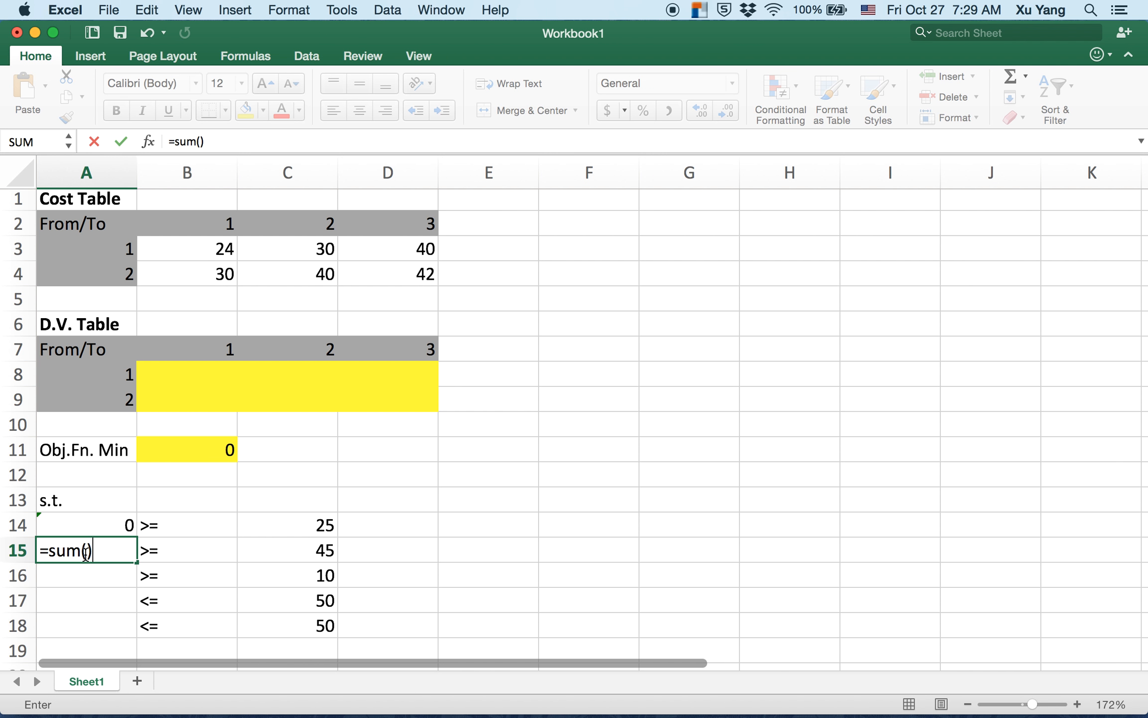
left_click_drag(268, 375, 267, 404)
key("Return")
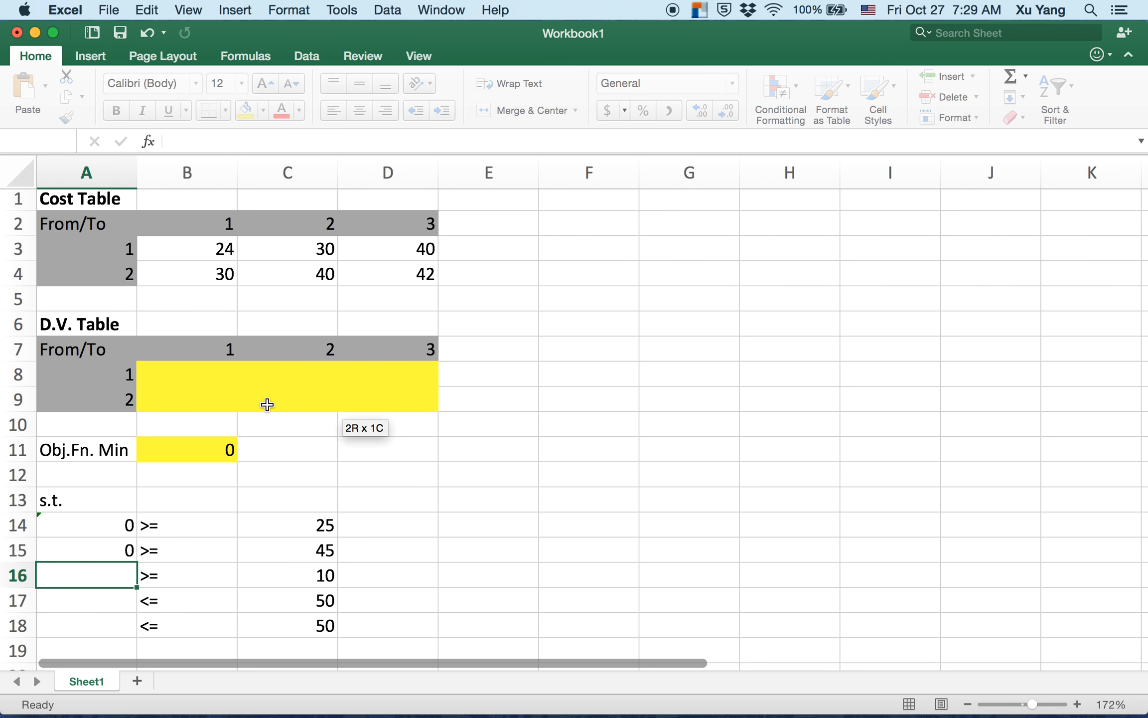
type("sum(")
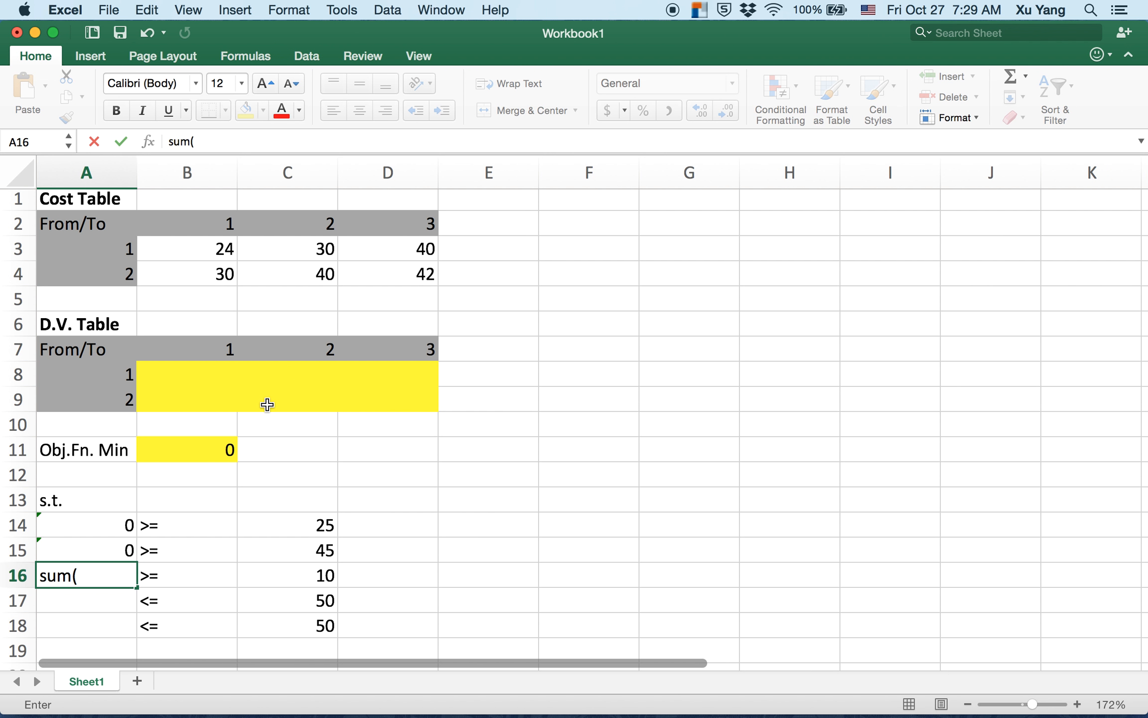
key("BackSpace")
key("BackSpace")
key("BackSpace")
key("BackSpace")
- Enter =sum(D8:D9) in cell A16 as the third constraint's left-hand side, totalling shipments to destination 3
type("=")
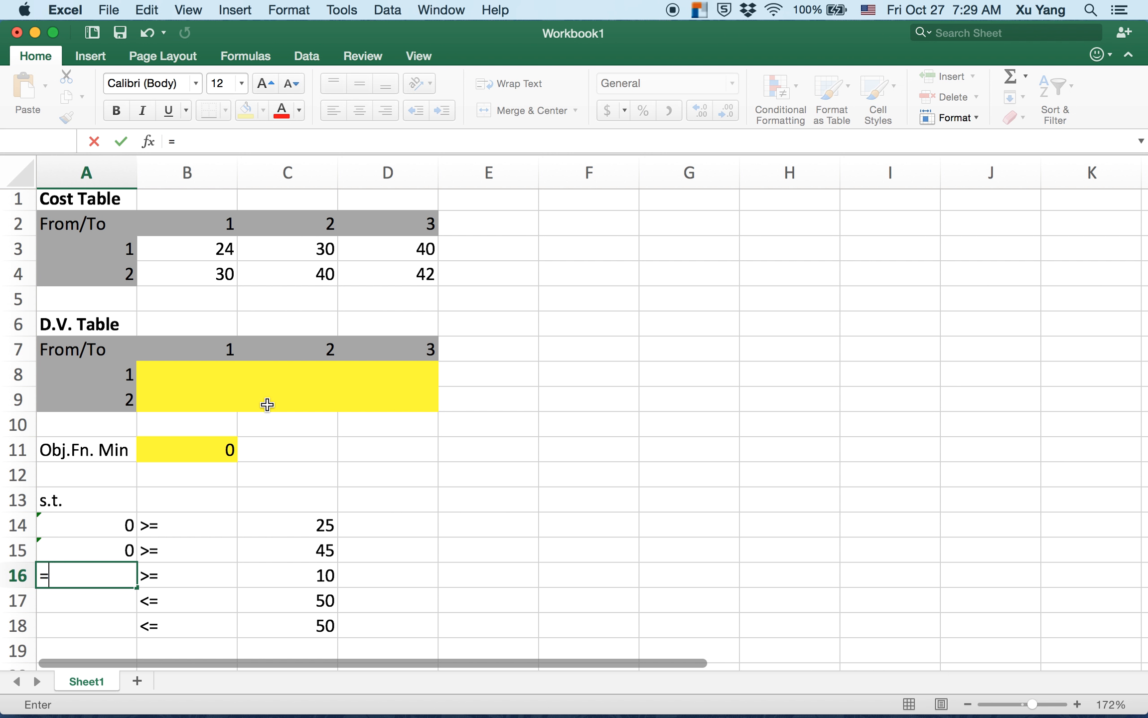
type("sum(")
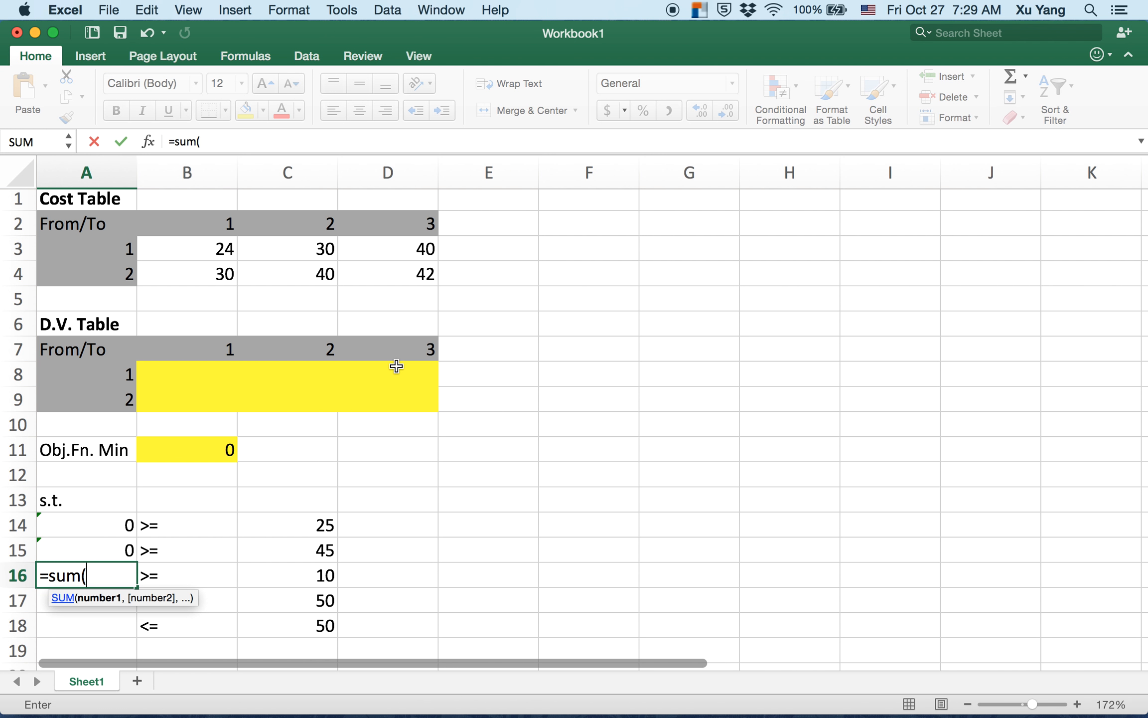
left_click_drag(394, 371, 397, 393)
type(")")
key("Return")
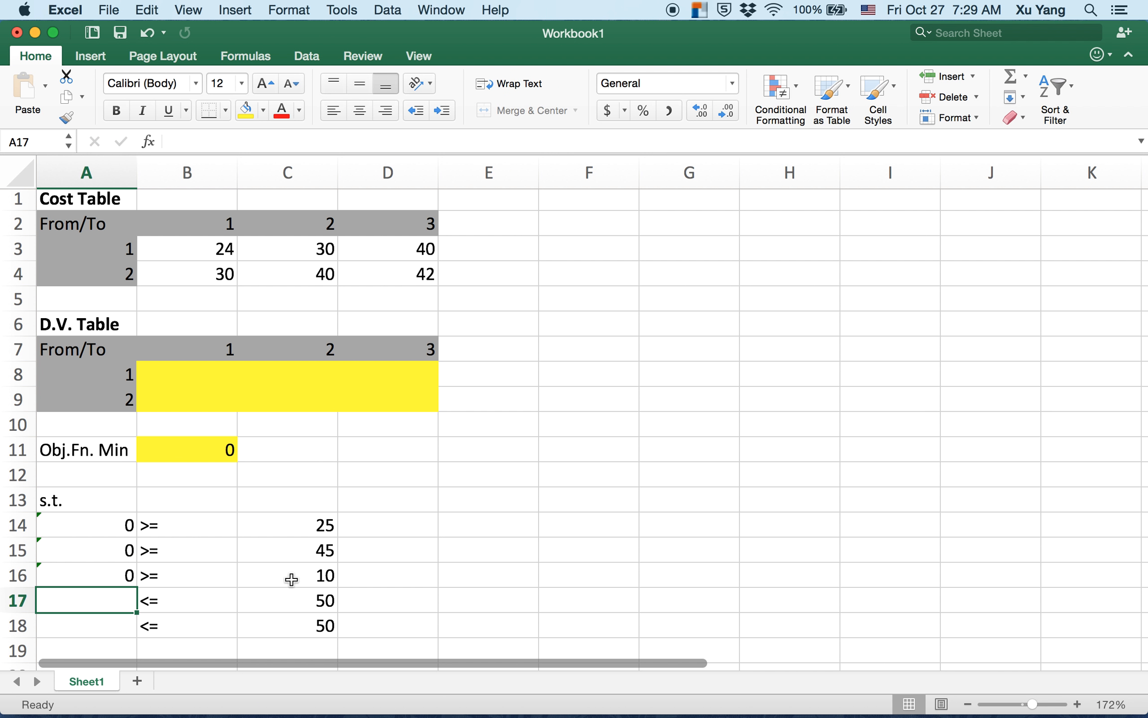
- Enter =sum(B8:D8) in cell A17 as the fourth constraint's left-hand side, totalling shipments from origin 1
scroll(291, 579, "down", 2)
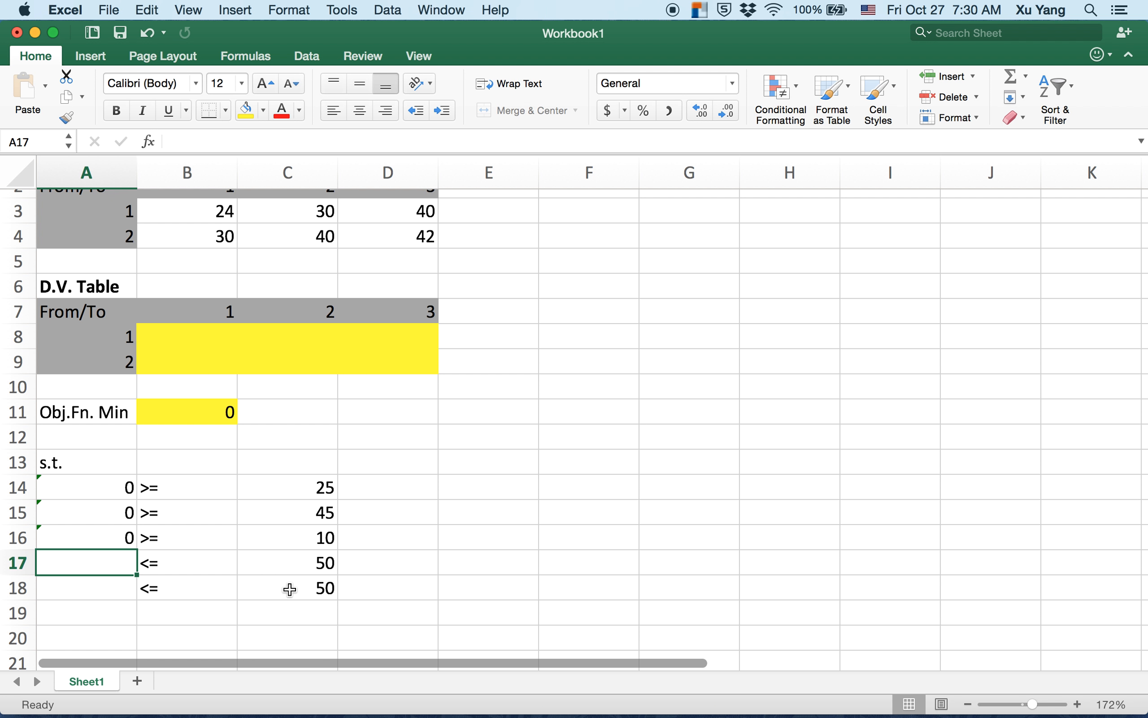
type("=sum(")
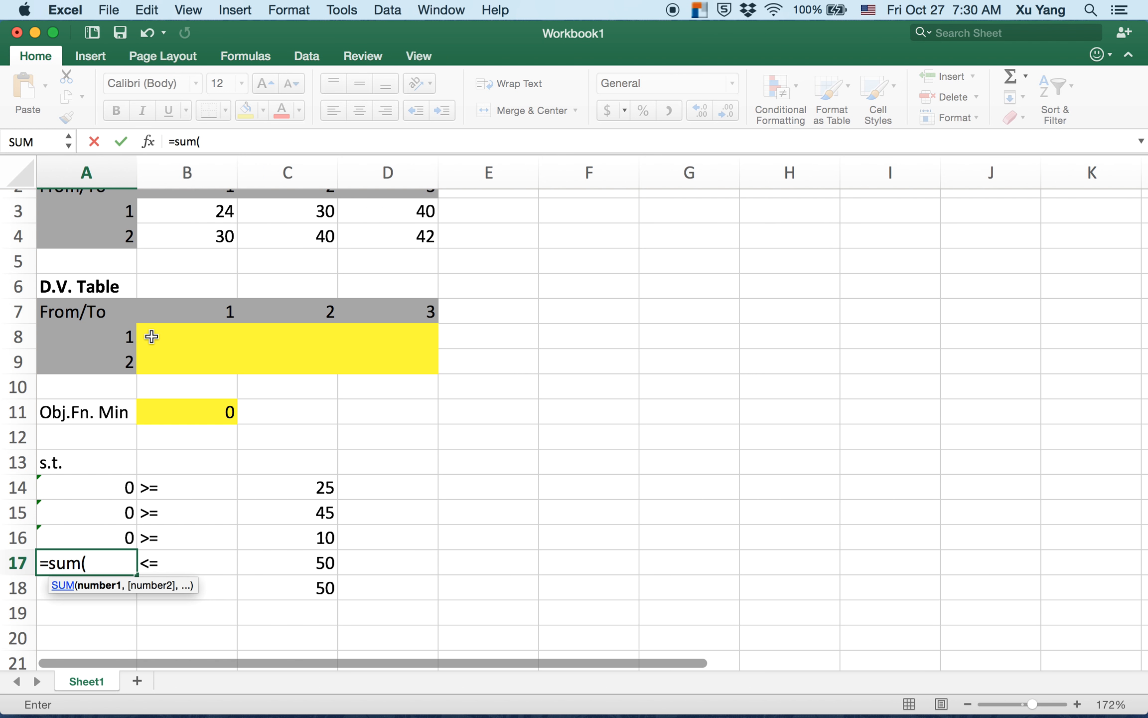
left_click_drag(148, 339, 412, 347)
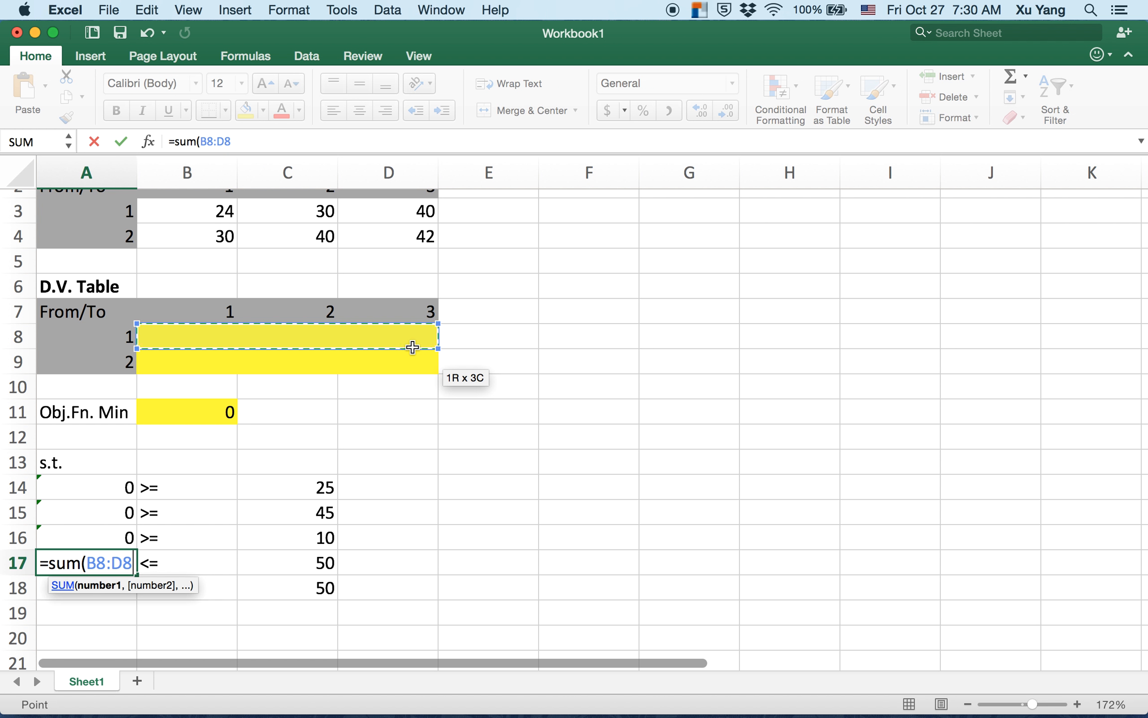
type(")")
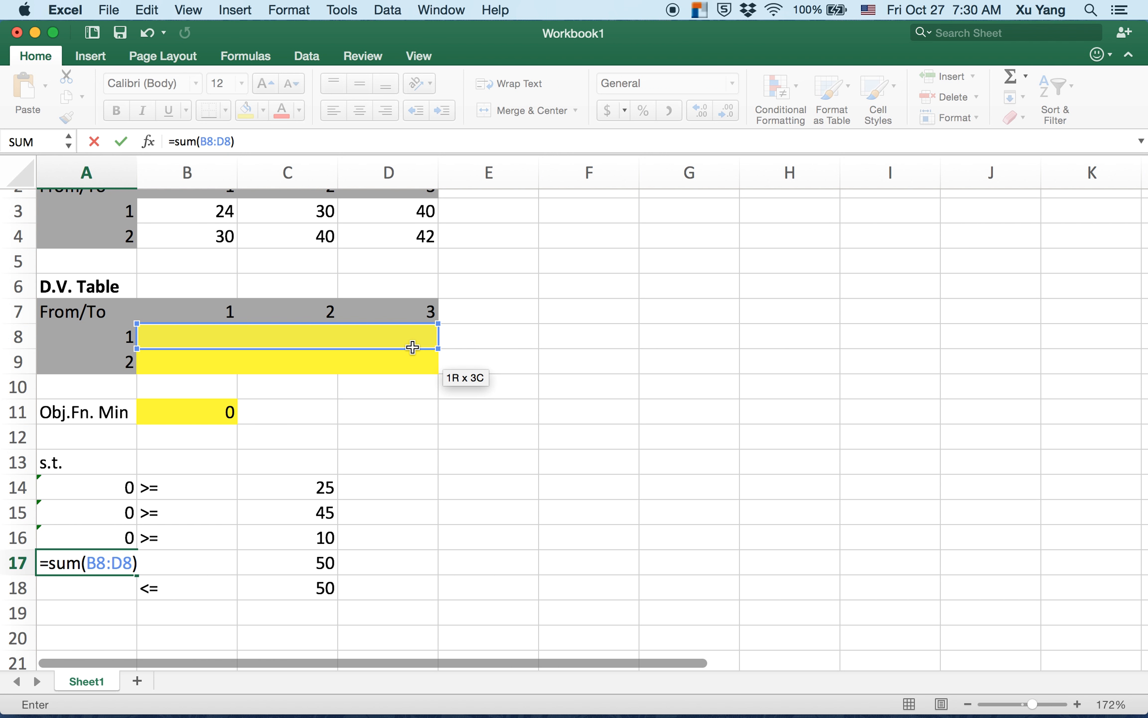
key("Return")
- Enter the sum of B9:D9 in cell A18 as the fifth constraint's left-hand side, totalling shipments from origin 2
type("=sum(")
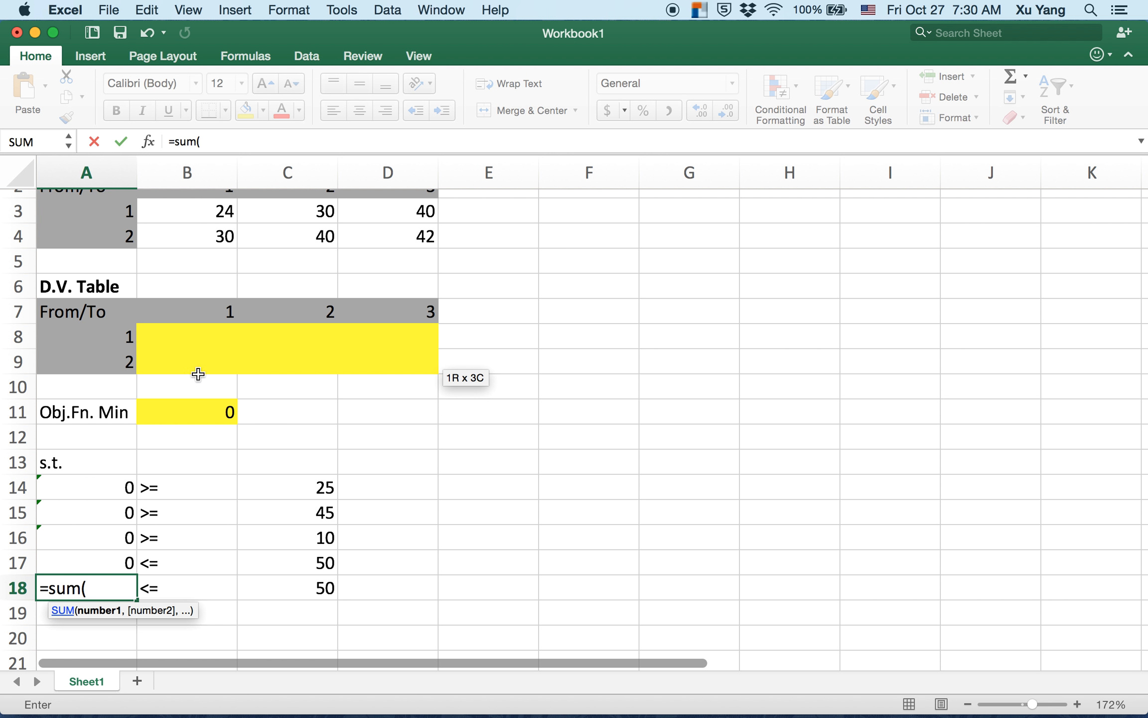
left_click_drag(184, 361, 382, 365)
key("Return")
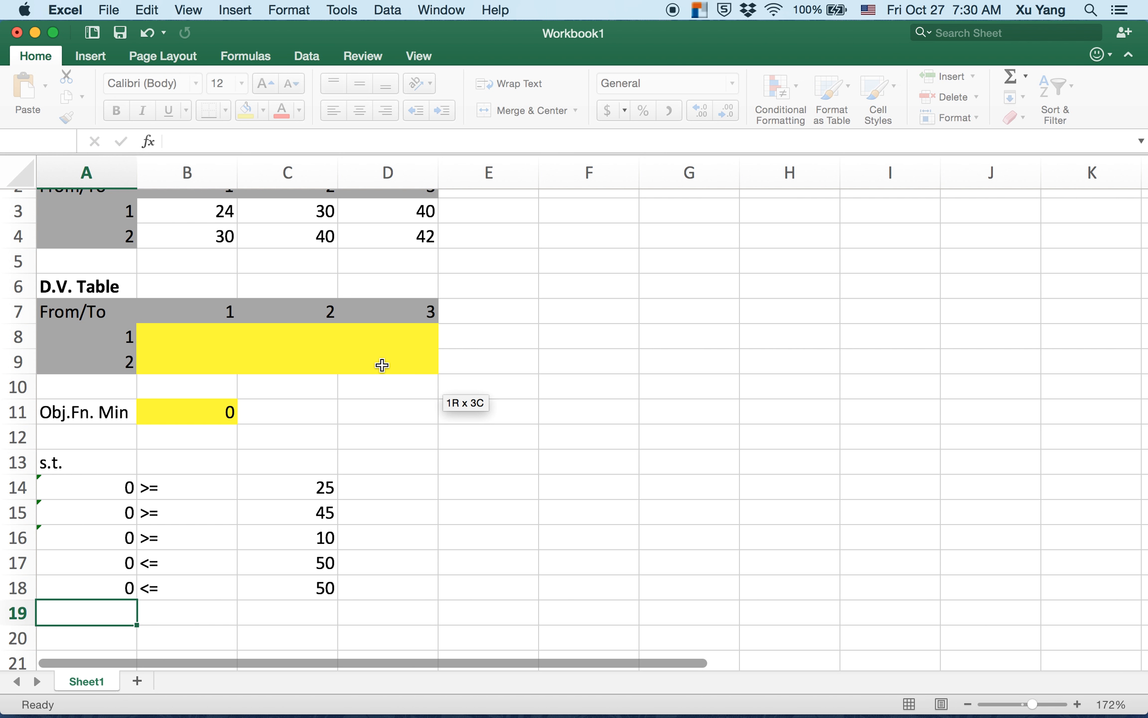
- Open Solver and set the objective to minimise cell $B$11
scroll(427, 529, "up", 2)
scroll(426, 529, "right", 1)
scroll(426, 529, "left", 2)
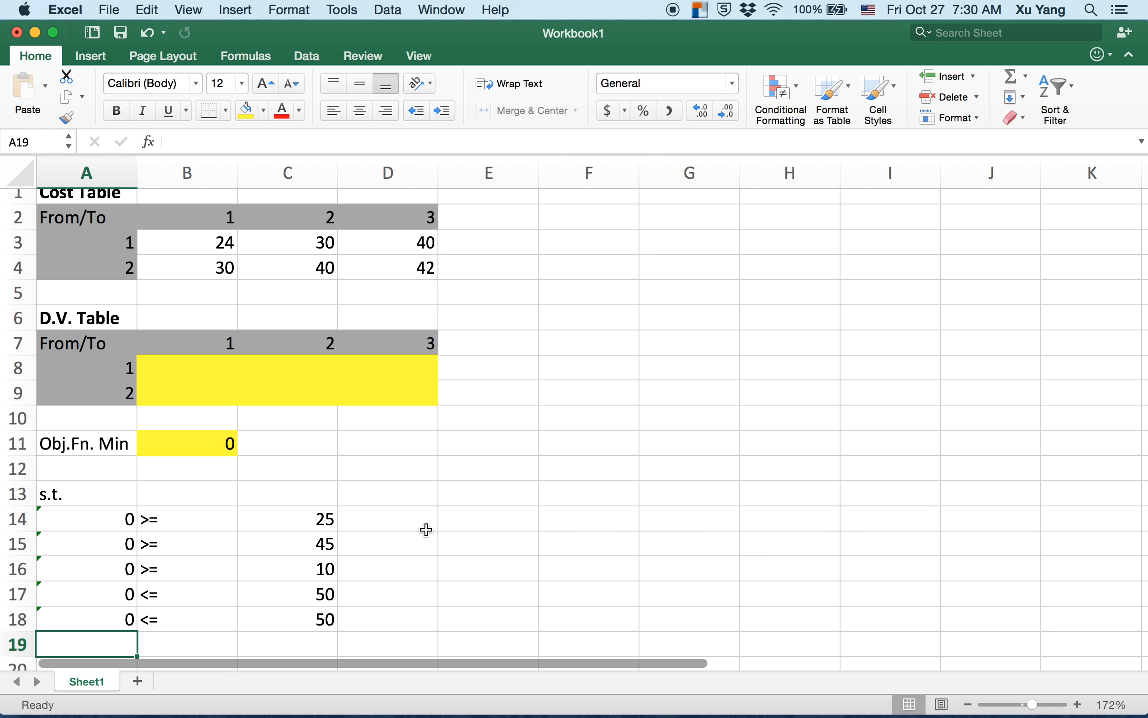
left_click(307, 57)
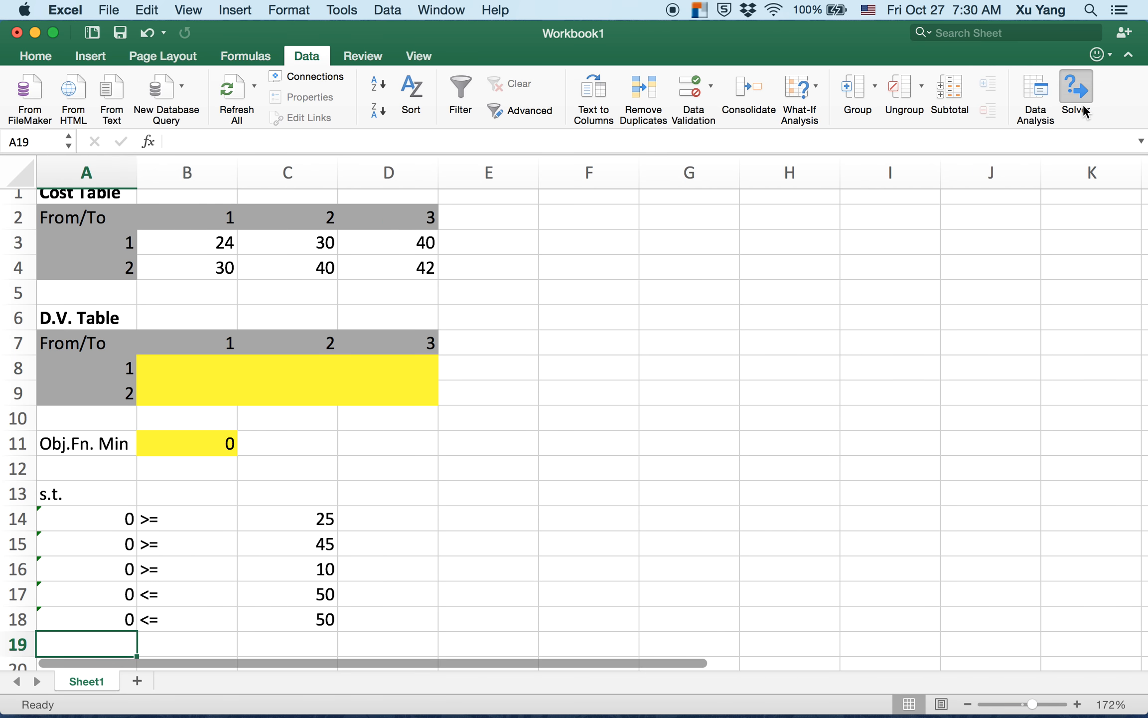
left_click(1084, 112)
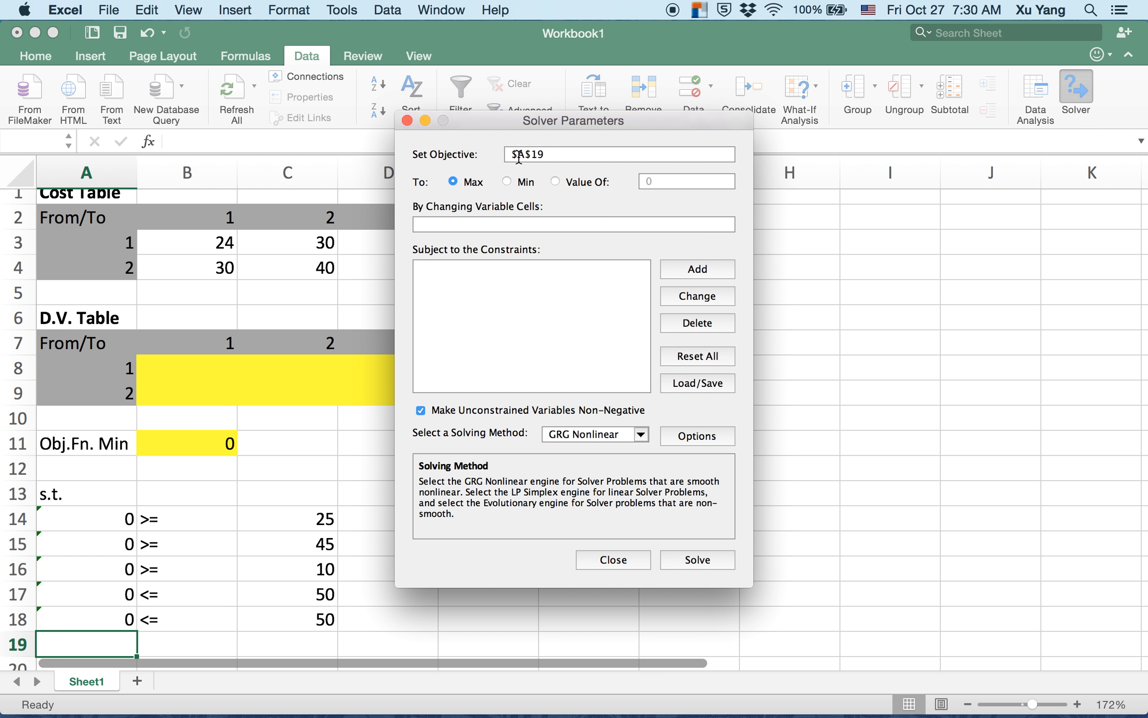
key("BackSpace")
key("BackSpace")
key("BackSpace")
key("BackSpace")
type("B$19")
key("BackSpace")
type("1")
left_click(506, 183)
- Set Solver's changing variable cells to $B$8:$D$9, moving the dialog clear of the worksheet tables
left_click_drag(479, 123, 602, 150)
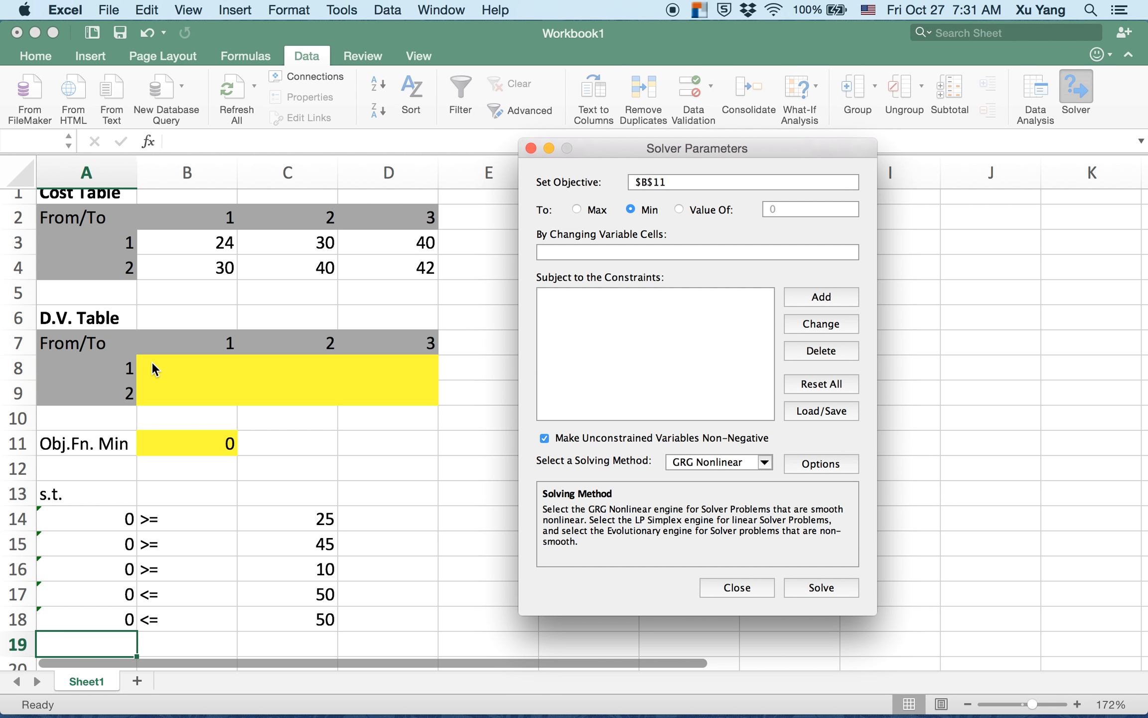
left_click(583, 245)
type("$B$8:$D$9")
- Start a new Solver constraint with the >= operator and cell reference $A$14:$A$16, and copy that reference
left_click(821, 297)
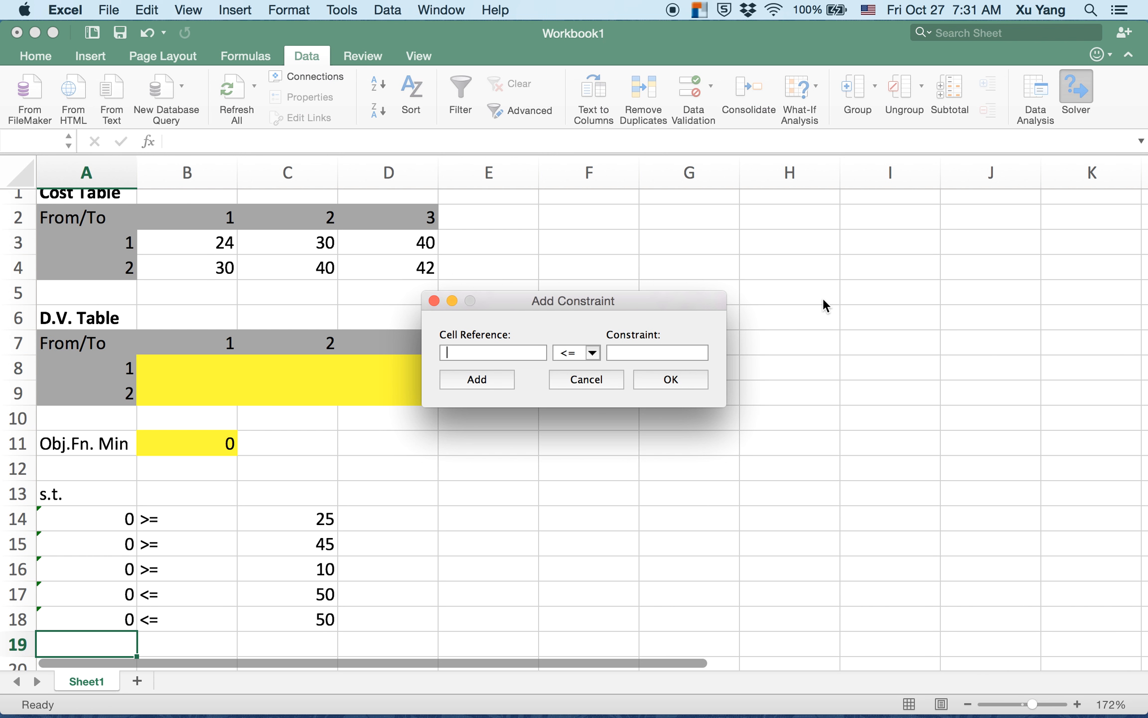
left_click(591, 352)
left_click(586, 394)
left_click(450, 352)
type("$A$14:$A$16")
left_click_drag(529, 352, 446, 353)
key("super+c")
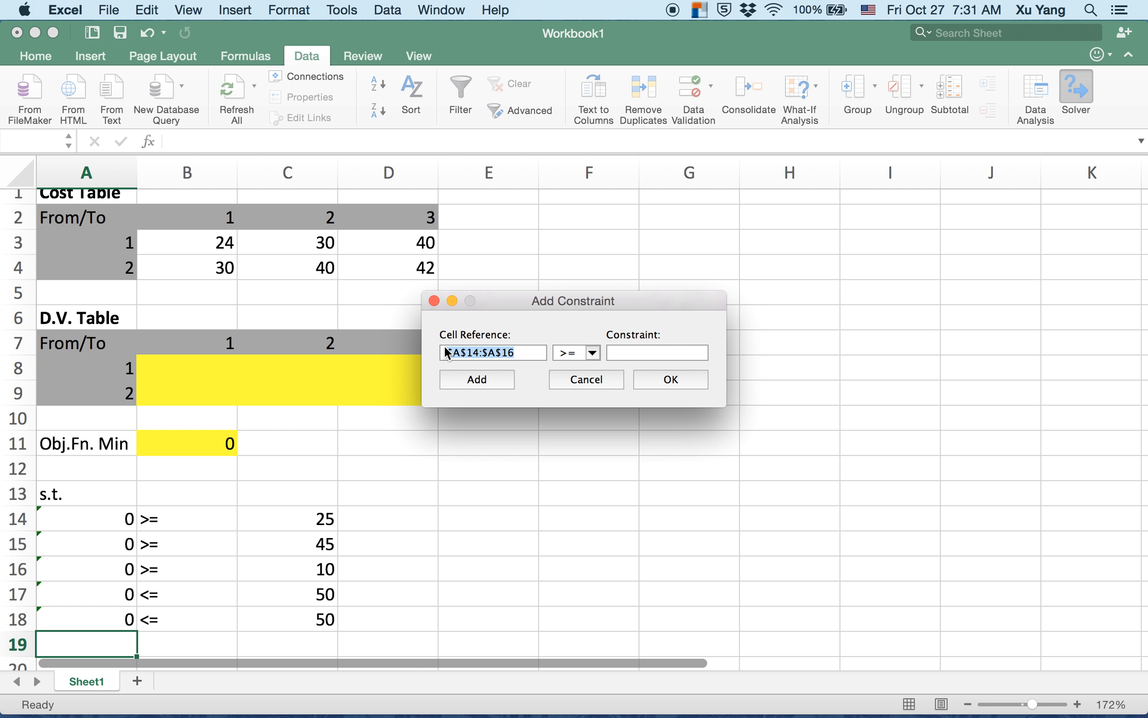
- Set the >= constraint's right-hand side to $C$14:$C$16 by adapting the copied reference, and add the constraint
left_click(650, 351)
key("super+v")
left_click(629, 353)
key("BackSpace")
type("C")
left_click(662, 352)
key("BackSpace")
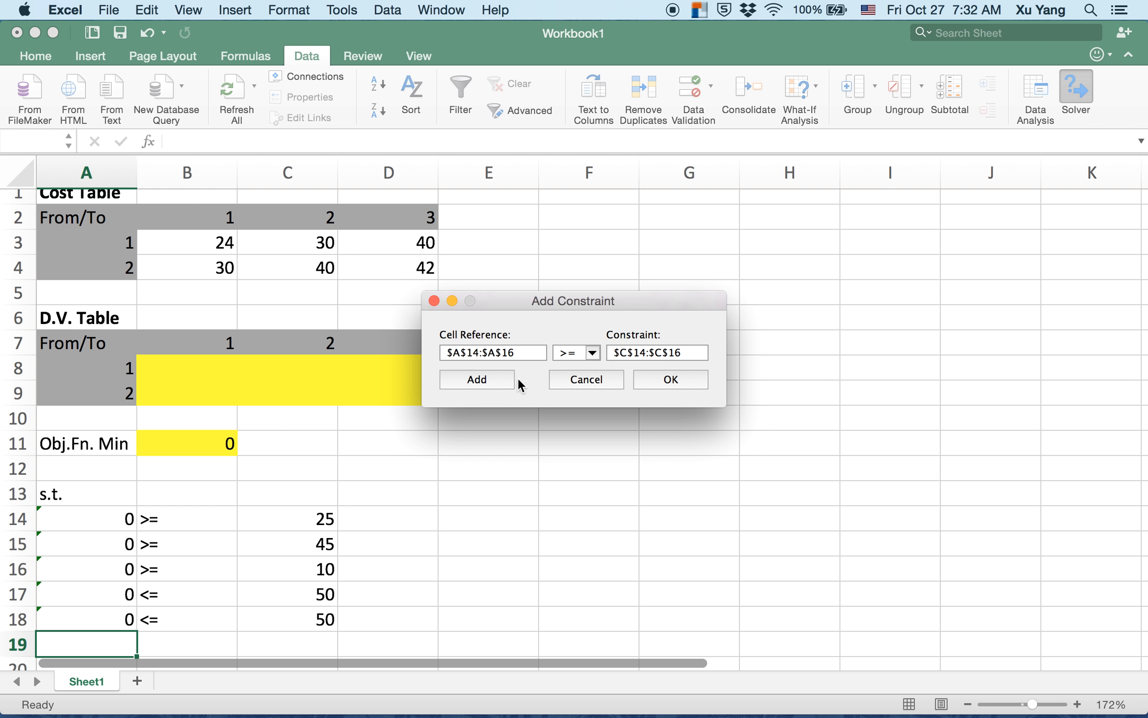
left_click(643, 382)
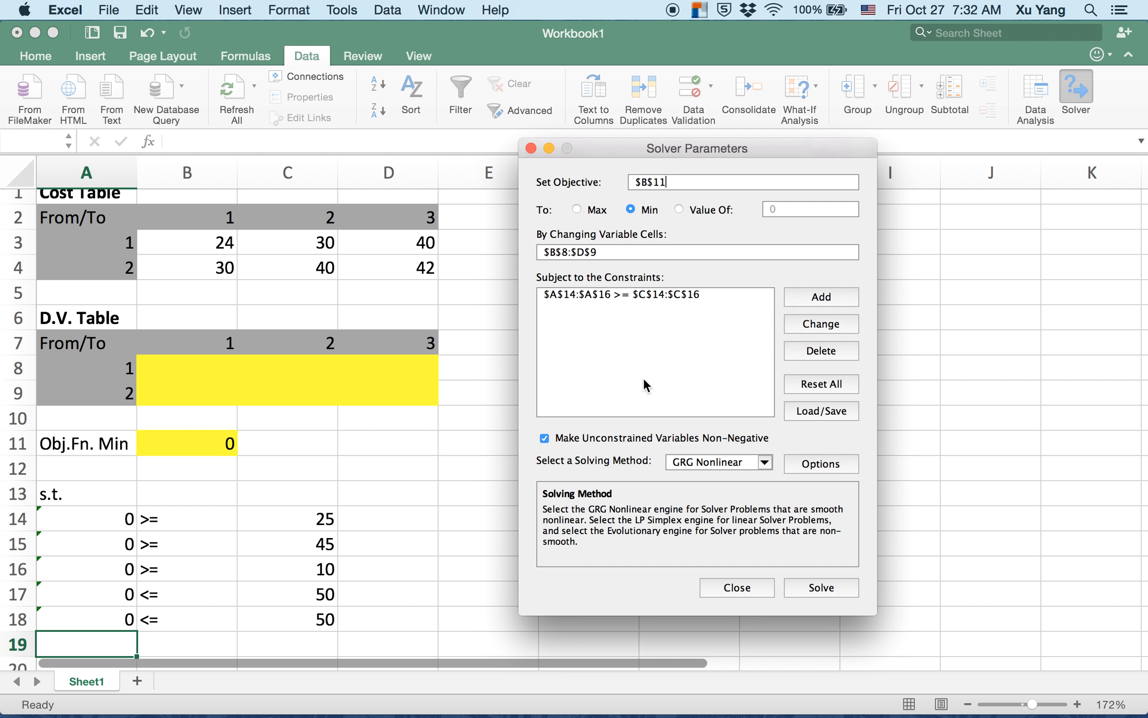
- Start a second Solver constraint using <= and edit the copied cell reference so that it ends at $A$18
left_click(823, 298)
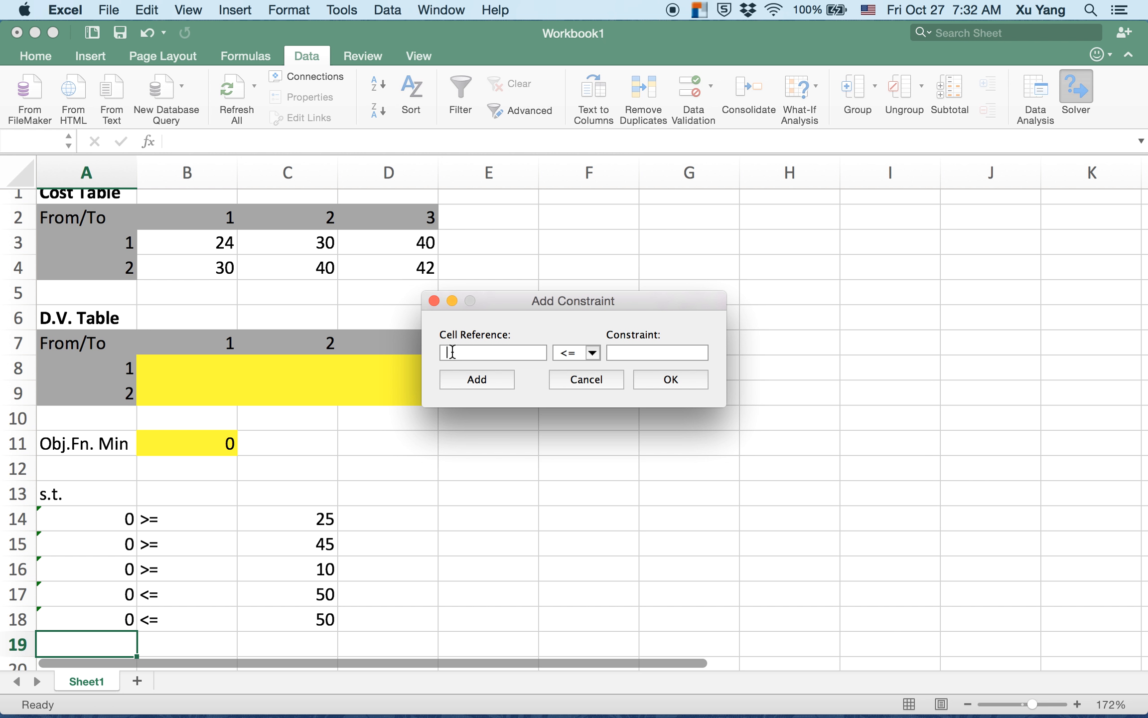
key("super+v")
left_click(482, 353)
key("BackSpace")
type("&")
left_click(529, 352)
key("BackSpace")
type("8")
- Copy the second constraint's cell reference into its right-hand side and change the range's starting column to C
left_click(623, 352)
key("super+v")
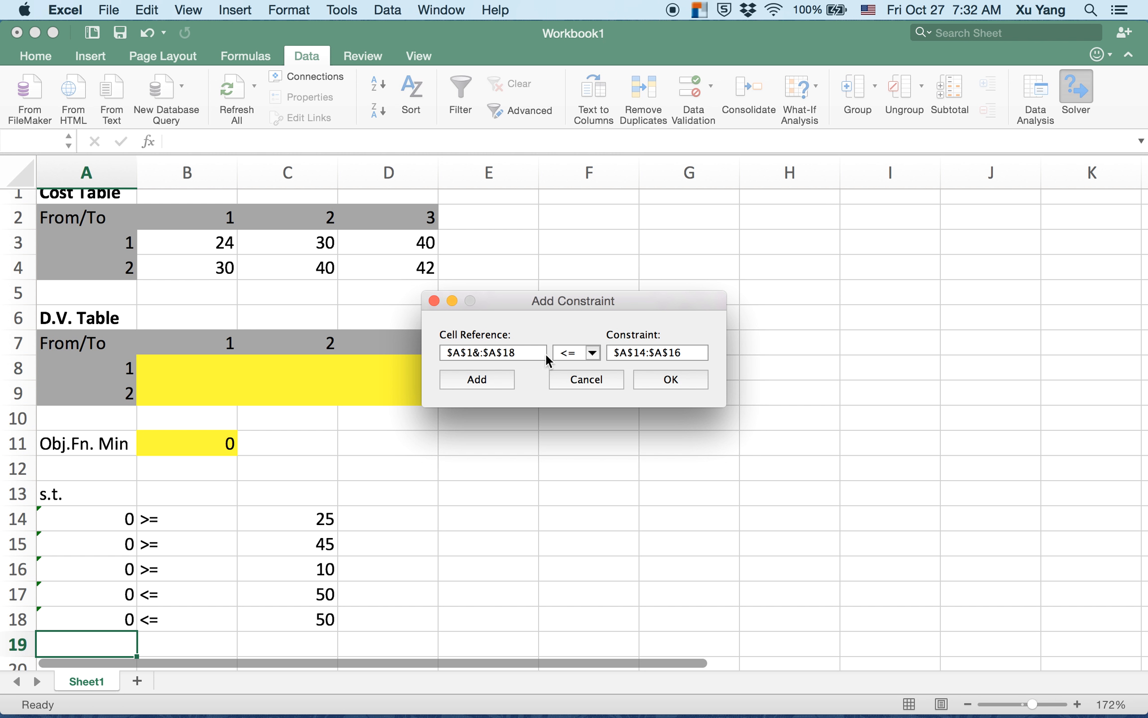
left_click_drag(523, 353, 415, 354)
key("super+c")
left_click_drag(683, 353, 569, 354)
key("super+v")
left_click(628, 354)
key("BackSpace")
type("C")
- Correct the <= constraint's cell reference to $A$17:$A$18
left_click(478, 353)
key("BackSpace")
type("7")
- Correct the <= constraint's right-hand side to $C$17:$C$18 and add the constraint to the model
left_click(645, 353)
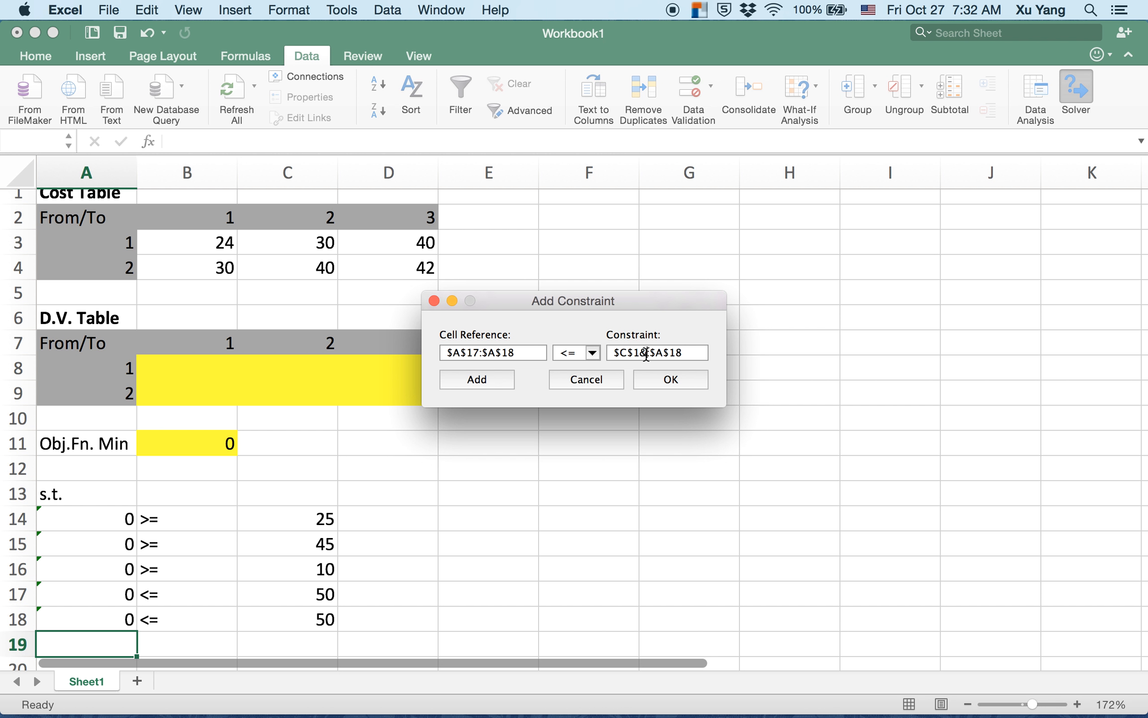
key("BackSpace")
type("7")
left_click(658, 353)
key("BackSpace")
type("C")
left_click(671, 378)
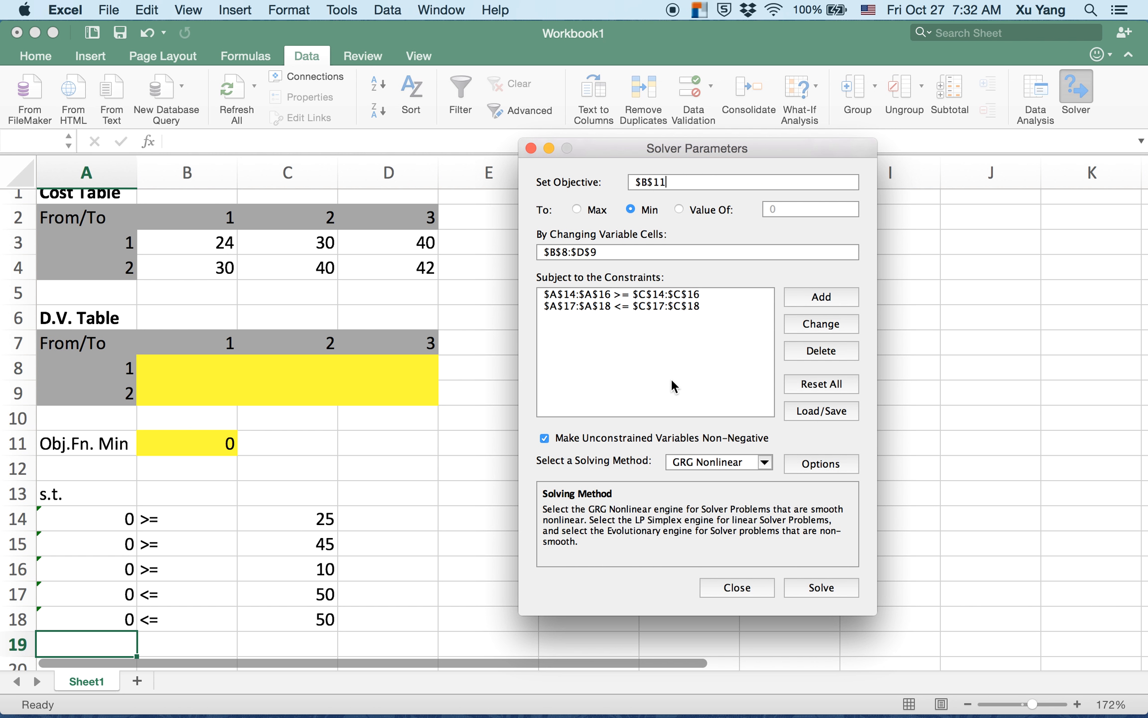
- Solve the model with the Simplex LP method and keep the Solver solution
left_click(765, 459)
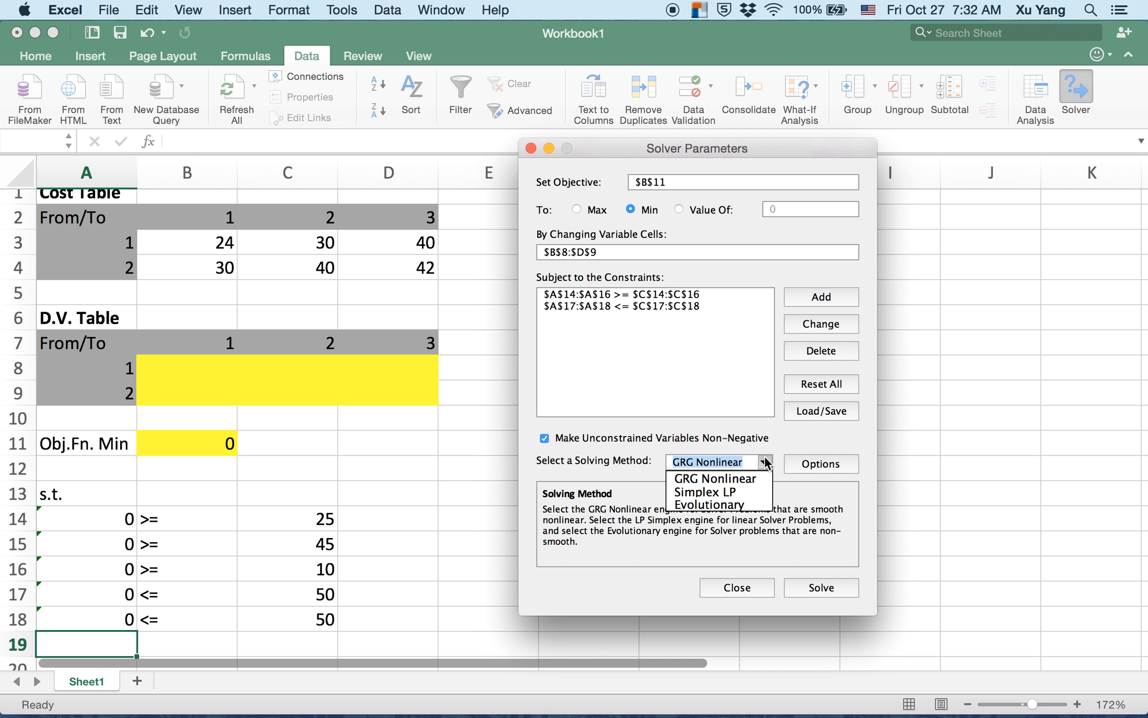
left_click(739, 491)
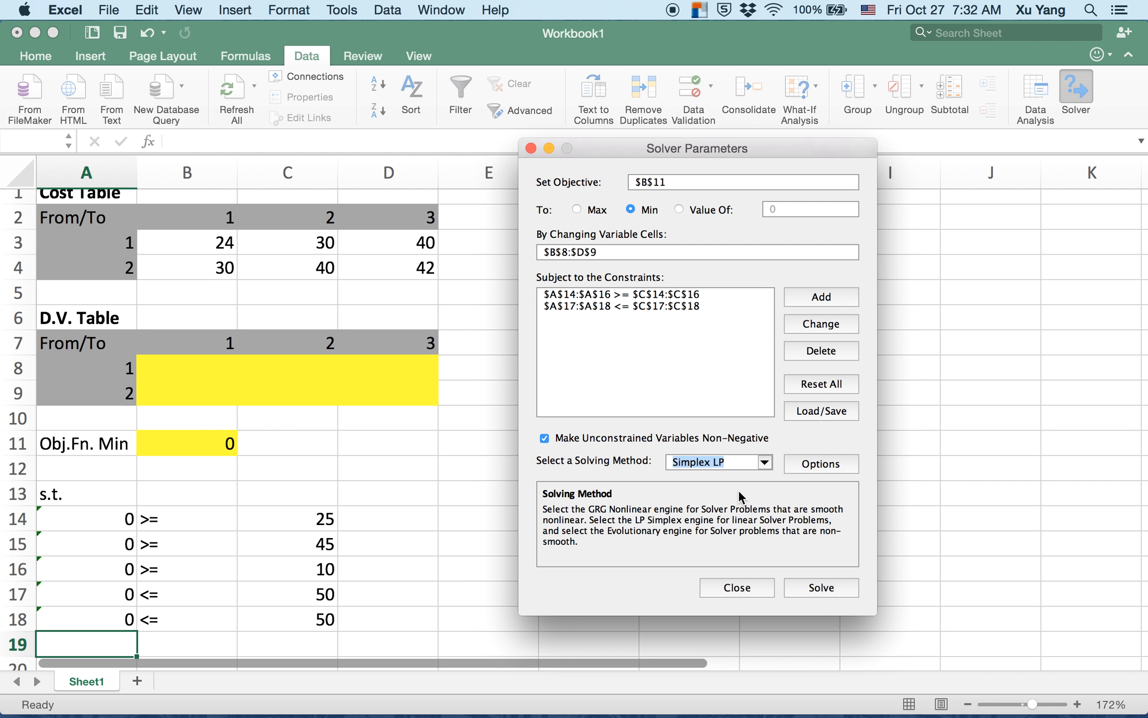
left_click(814, 585)
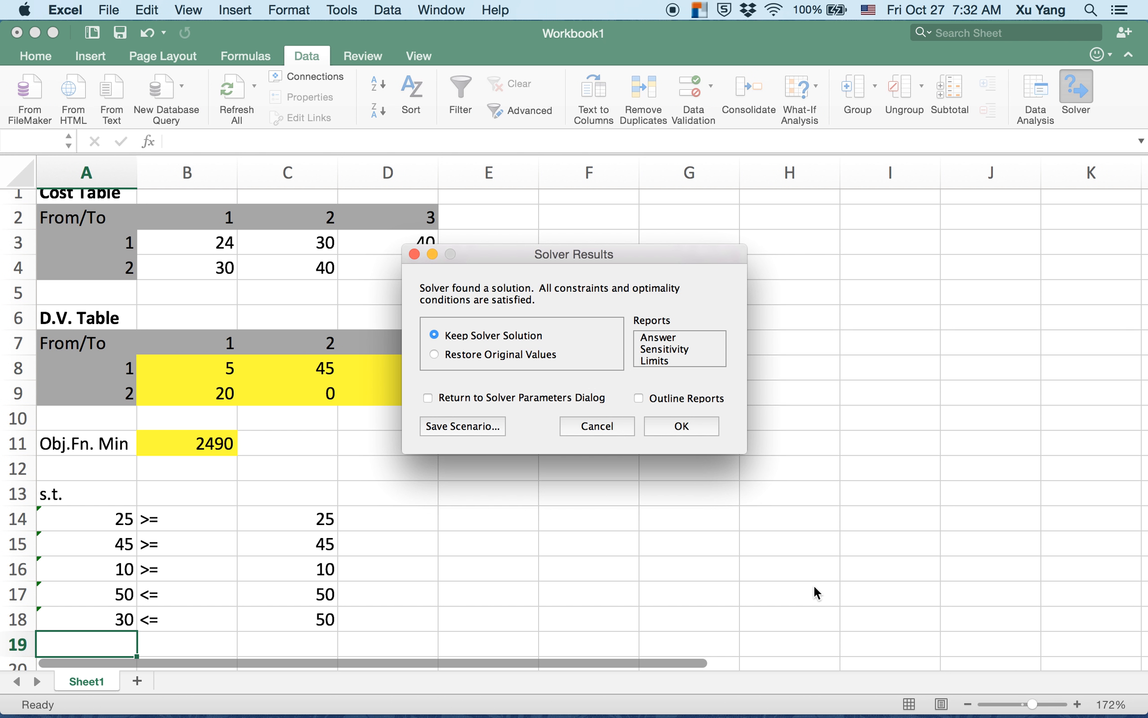
left_click(680, 430)
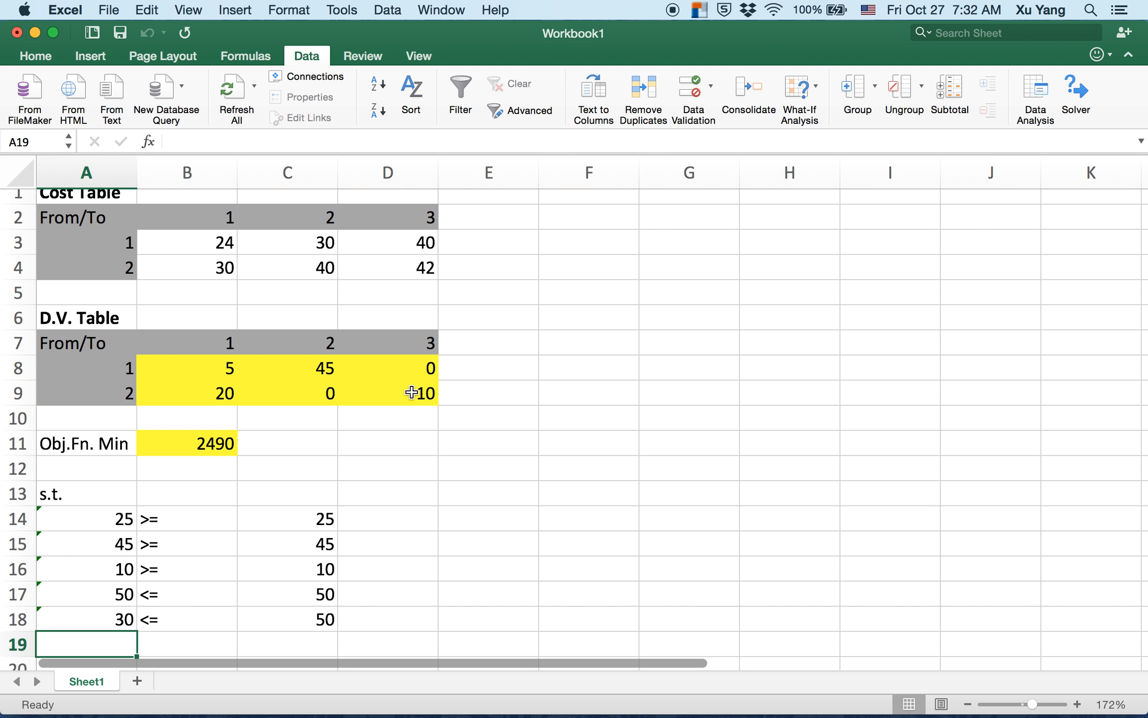